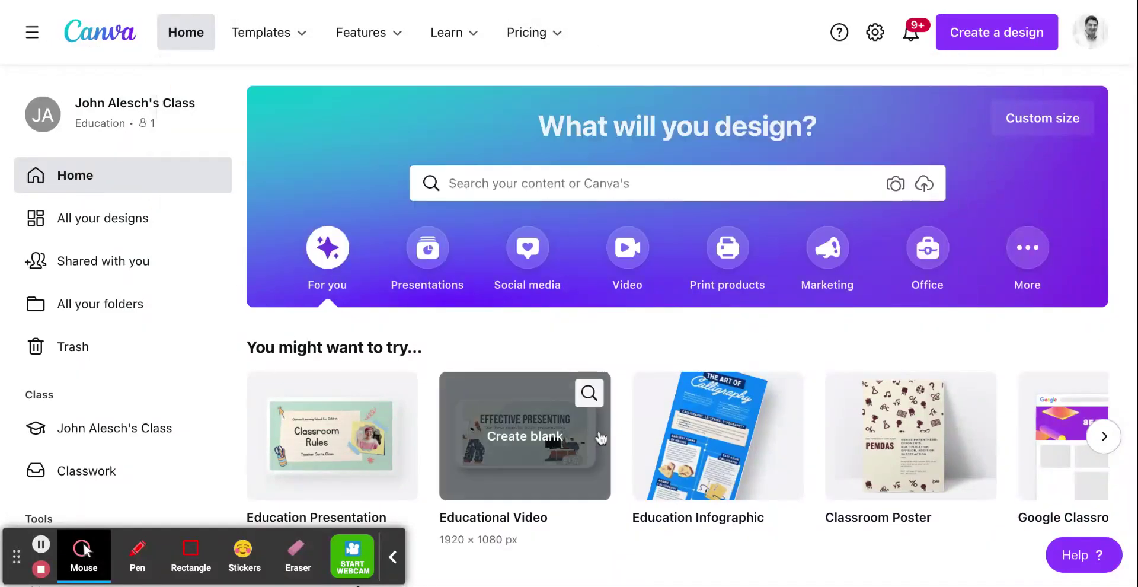
Open the Canva home page search bar to show suggestions such as logo
{"action": "left_click", "coordinate": [506, 181]}
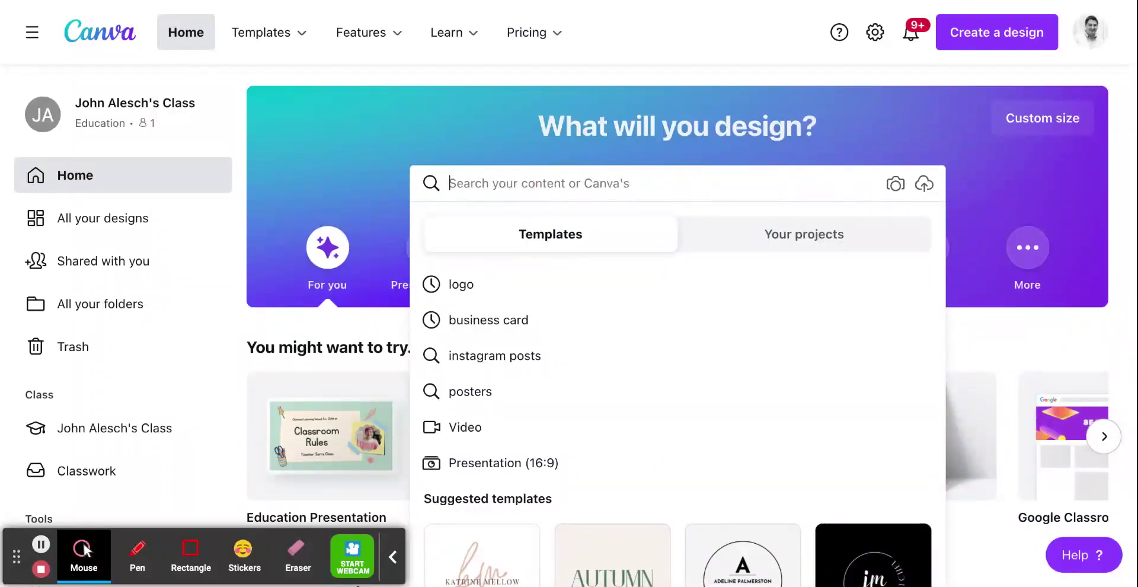
Search for 'logo' and create a blank Logo design
{"action": "type", "text": "logo"}
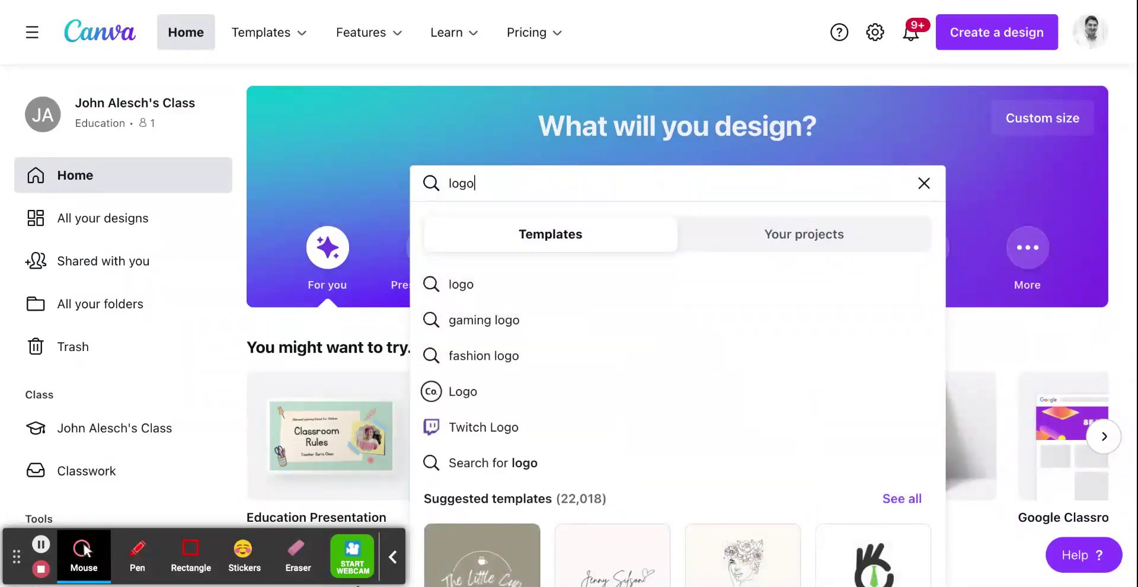
{"action": "left_click", "coordinate": [460, 285]}
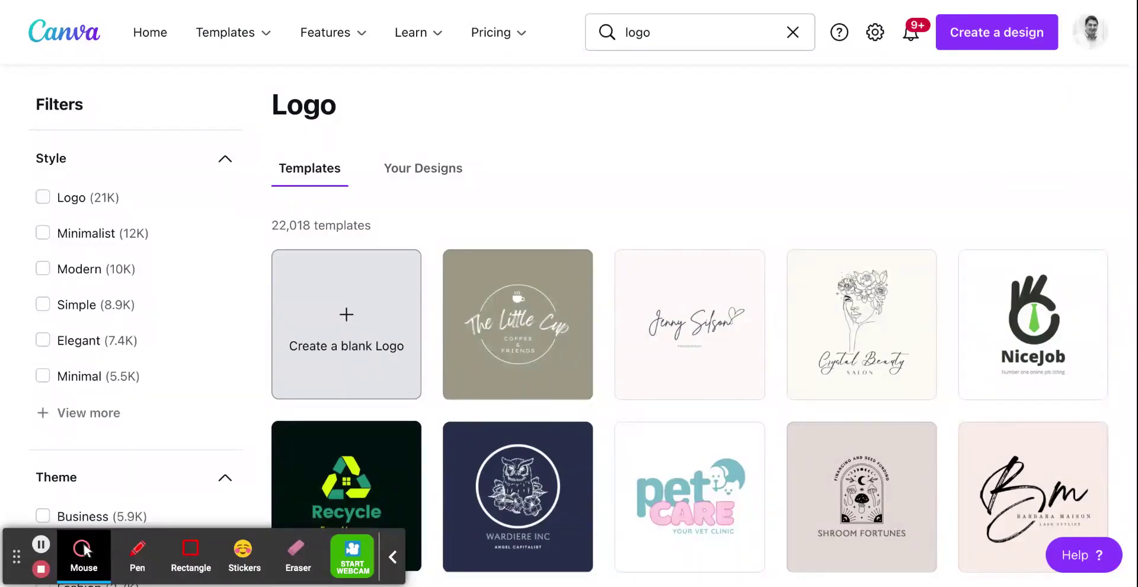
{"action": "left_click", "coordinate": [346, 332]}
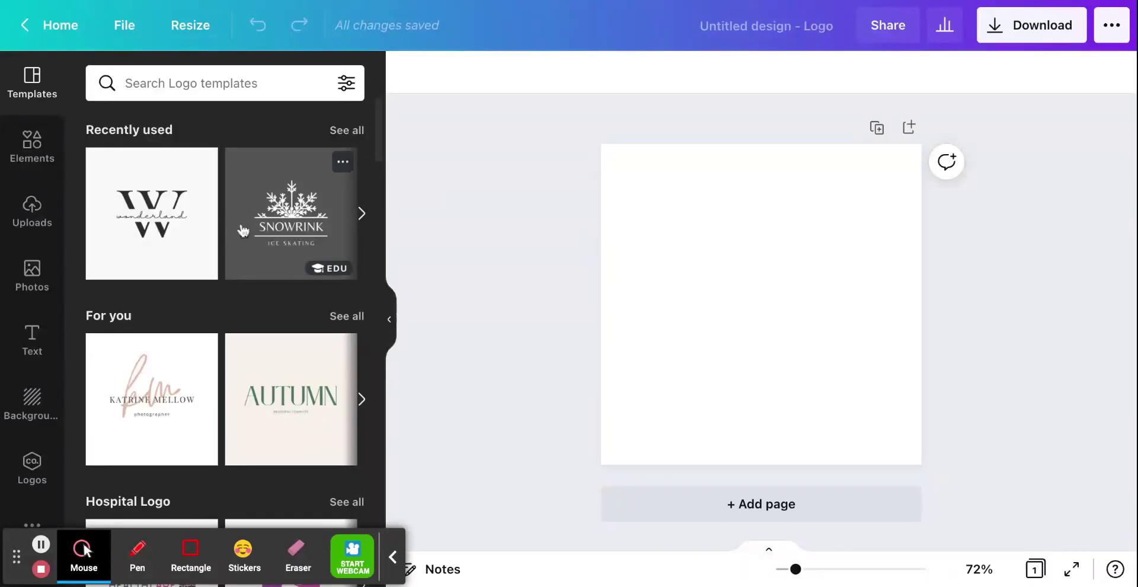
{"action": "scroll", "coordinate": [243, 231], "scroll_direction": "down", "scroll_amount": 5}
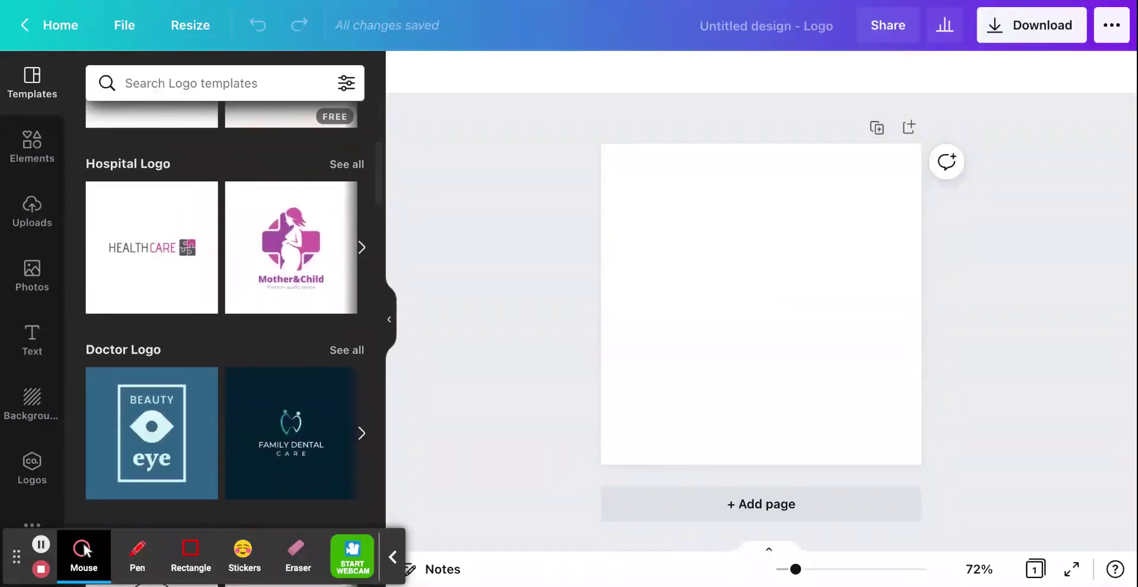
{"action": "scroll", "coordinate": [157, 409], "scroll_direction": "down", "scroll_amount": 3}
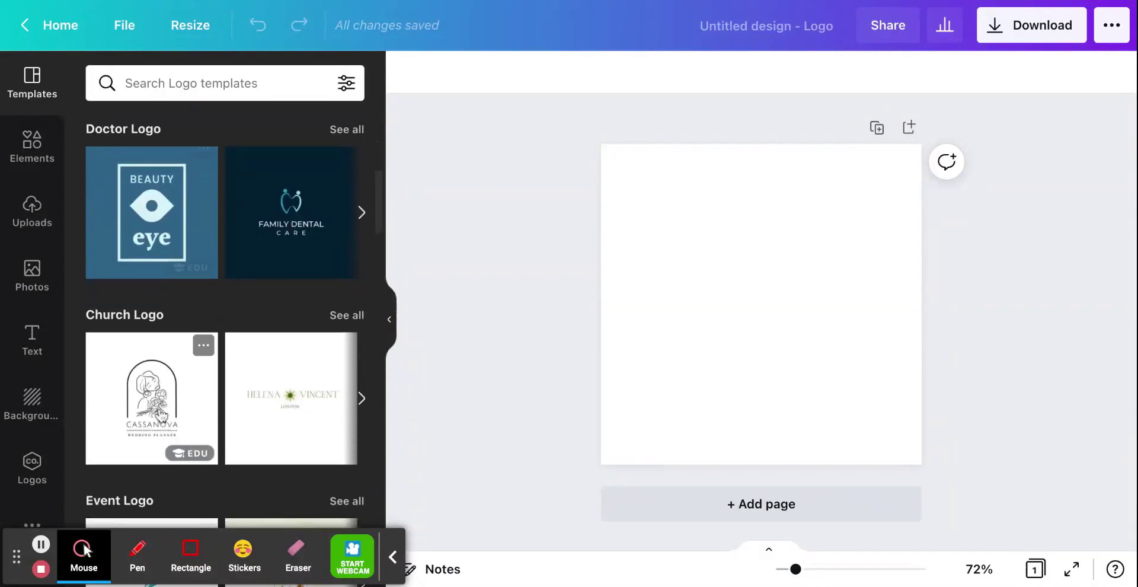
{"action": "scroll", "coordinate": [160, 415], "scroll_direction": "down", "scroll_amount": 2}
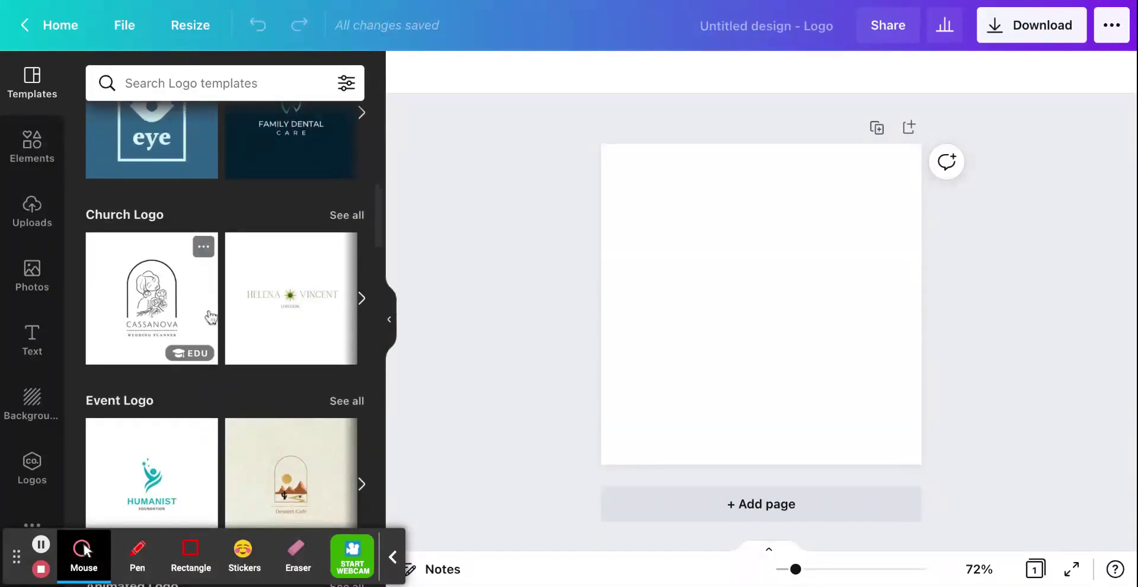
{"action": "scroll", "coordinate": [203, 373], "scroll_direction": "down", "scroll_amount": 2}
{"action": "scroll", "coordinate": [201, 374], "scroll_direction": "down", "scroll_amount": 2}
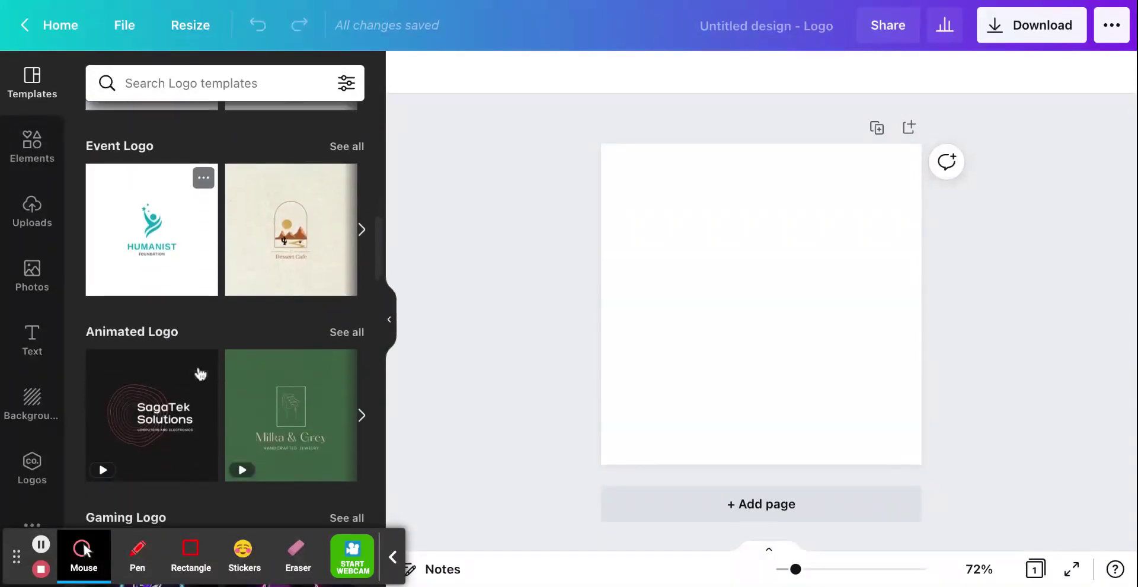
{"action": "left_click", "coordinate": [267, 386]}
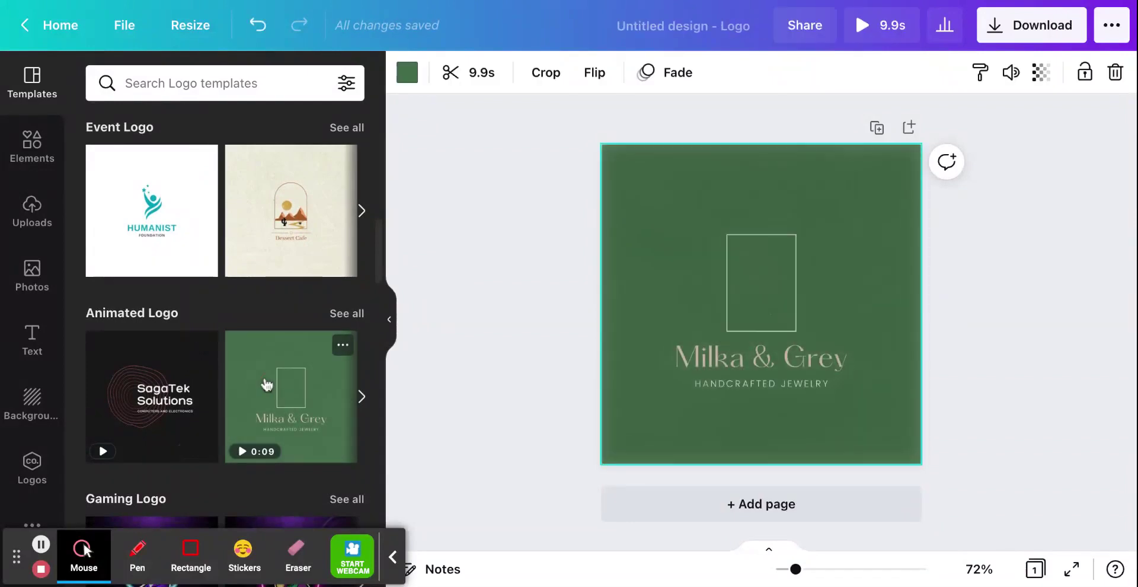
{"action": "mouse_move", "coordinate": [729, 237]}
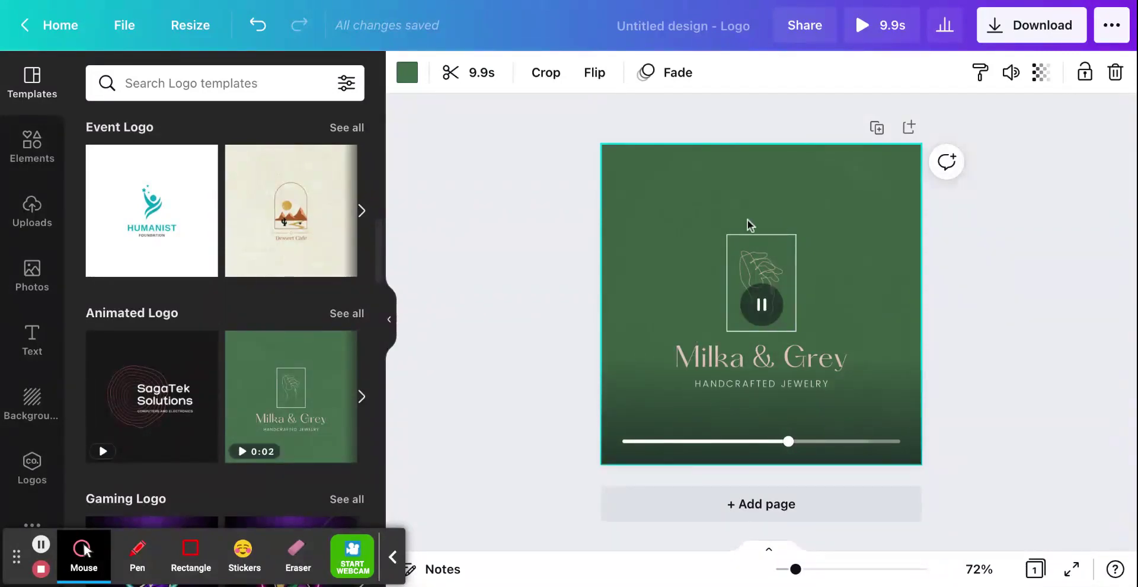
{"action": "key", "text": "ctrl+z"}
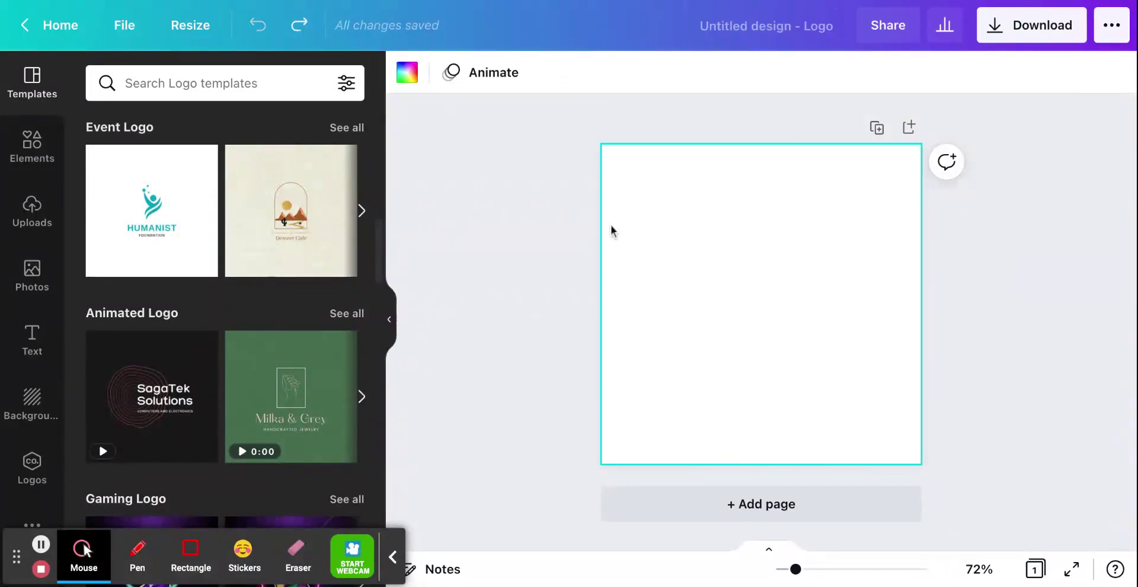
{"action": "scroll", "coordinate": [237, 275], "scroll_direction": "up", "scroll_amount": 5}
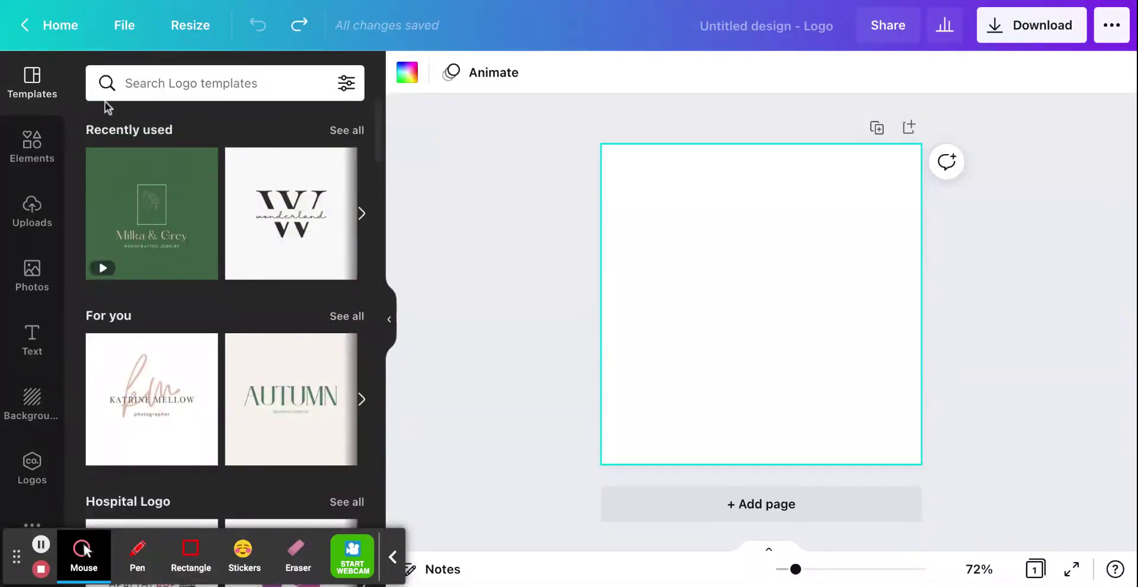
Search Elements for 'football' and add the American football outline graphic to the page
{"action": "left_click", "coordinate": [35, 142]}
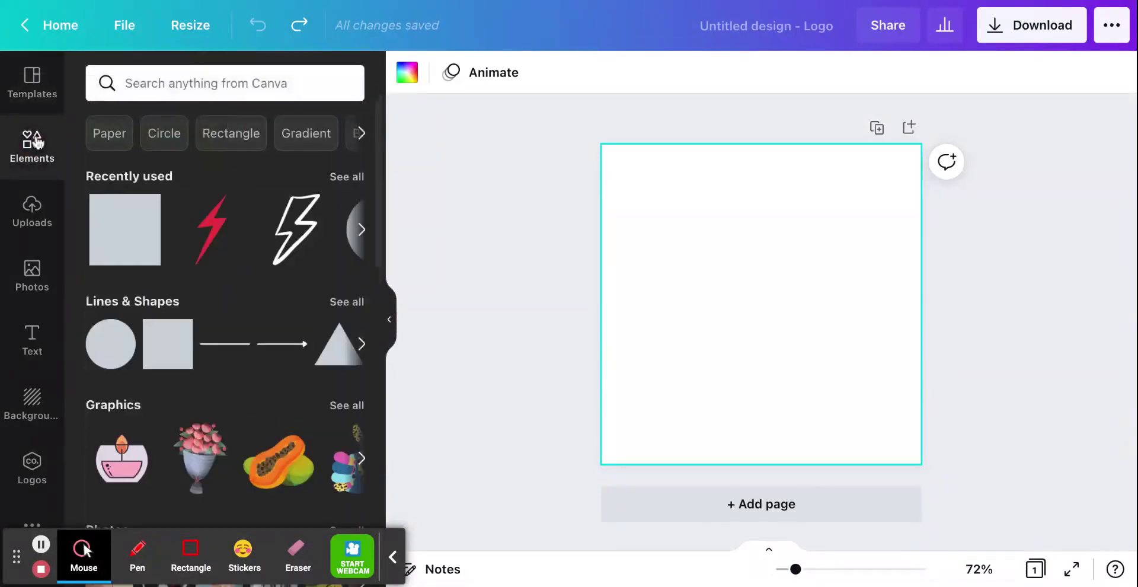
{"action": "scroll", "coordinate": [112, 338], "scroll_direction": "down", "scroll_amount": 1}
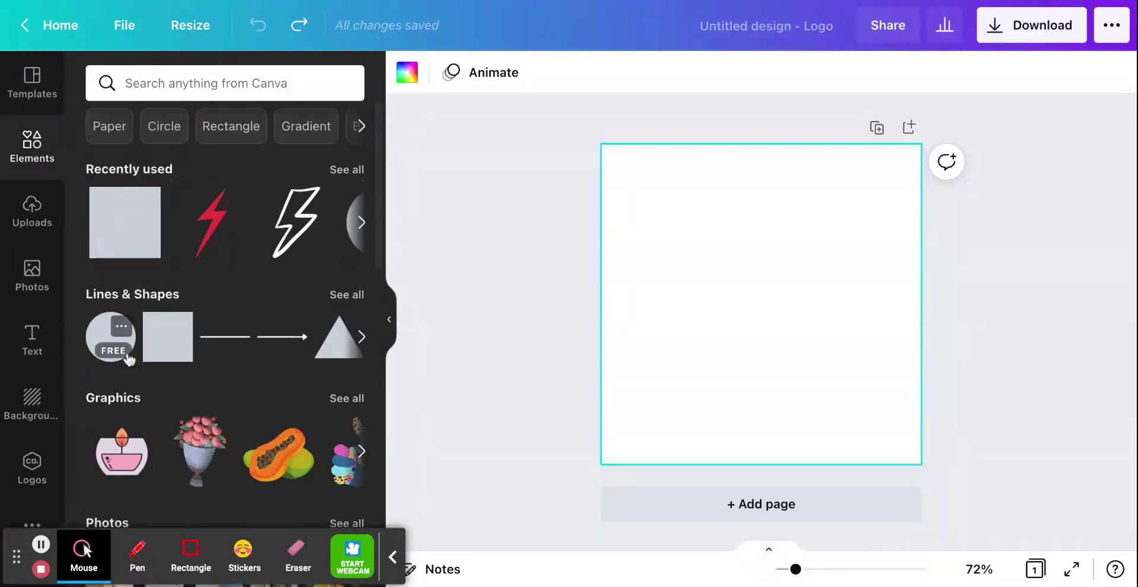
{"action": "scroll", "coordinate": [147, 417], "scroll_direction": "up", "scroll_amount": 1}
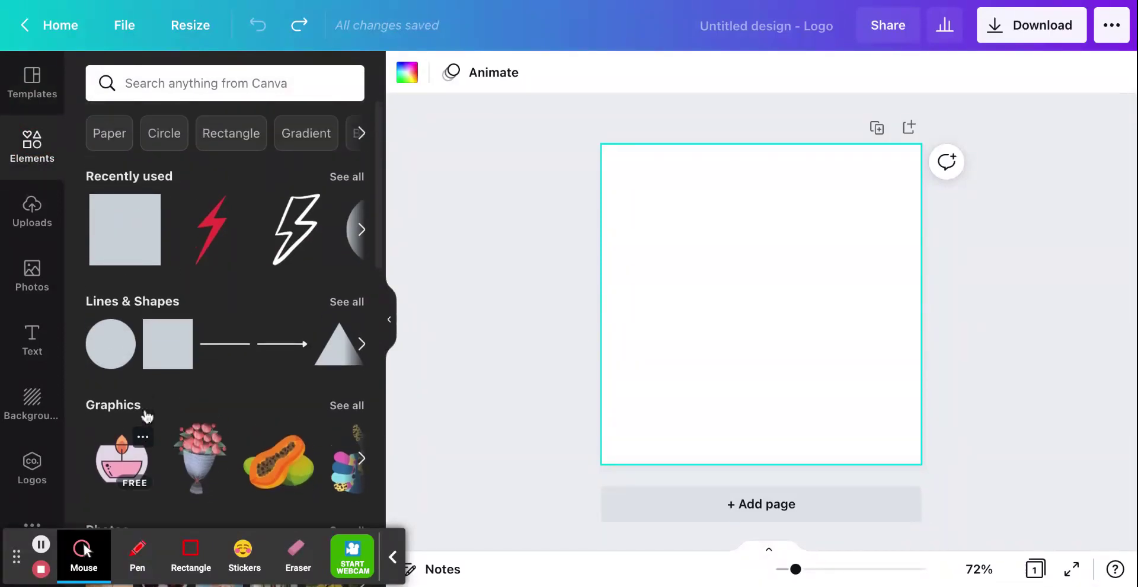
{"action": "left_click", "coordinate": [176, 87]}
{"action": "type", "text": "football"}
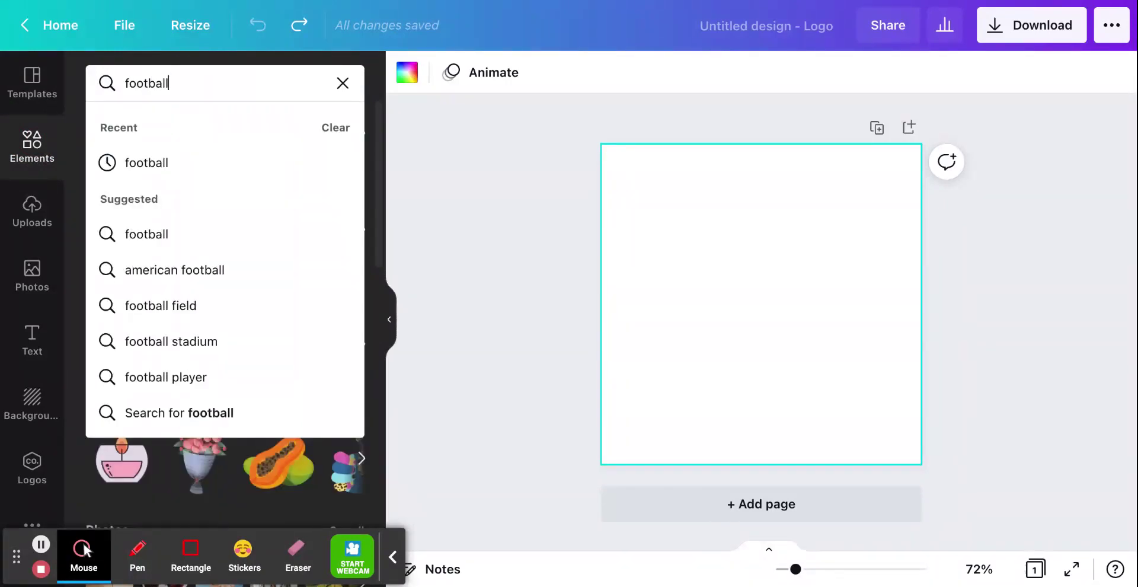
{"action": "key", "text": "Return"}
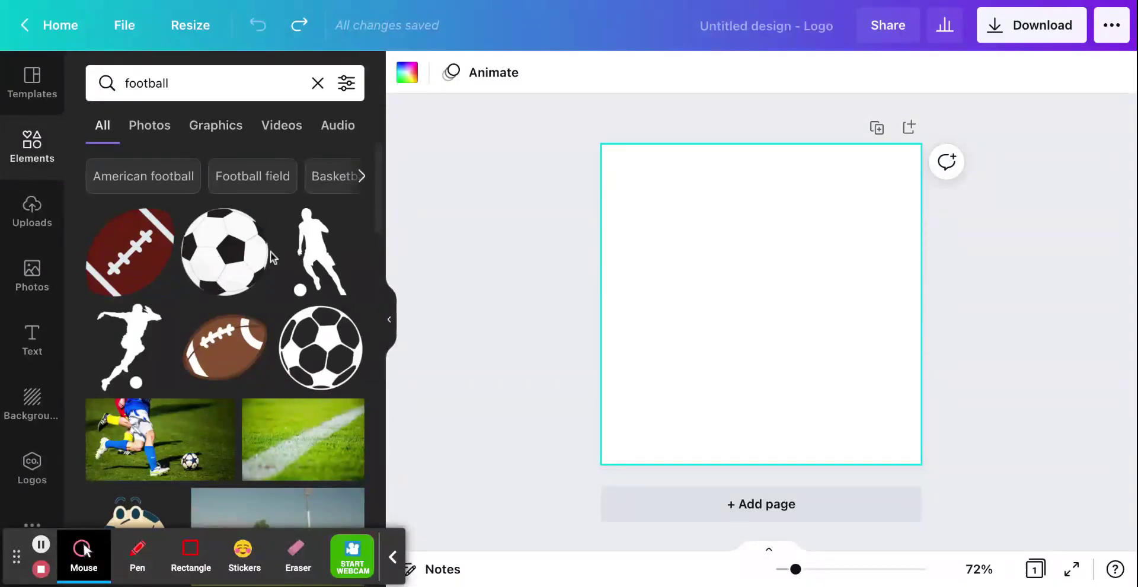
{"action": "scroll", "coordinate": [271, 254], "scroll_direction": "down", "scroll_amount": 2}
{"action": "scroll", "coordinate": [271, 255], "scroll_direction": "down", "scroll_amount": 5}
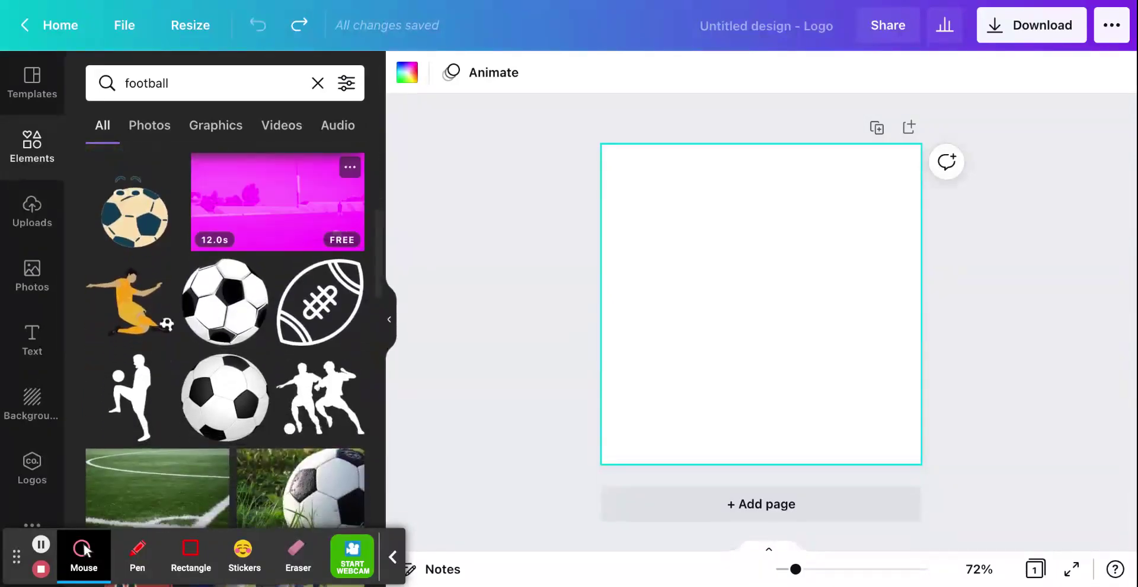
{"action": "left_click", "coordinate": [317, 317]}
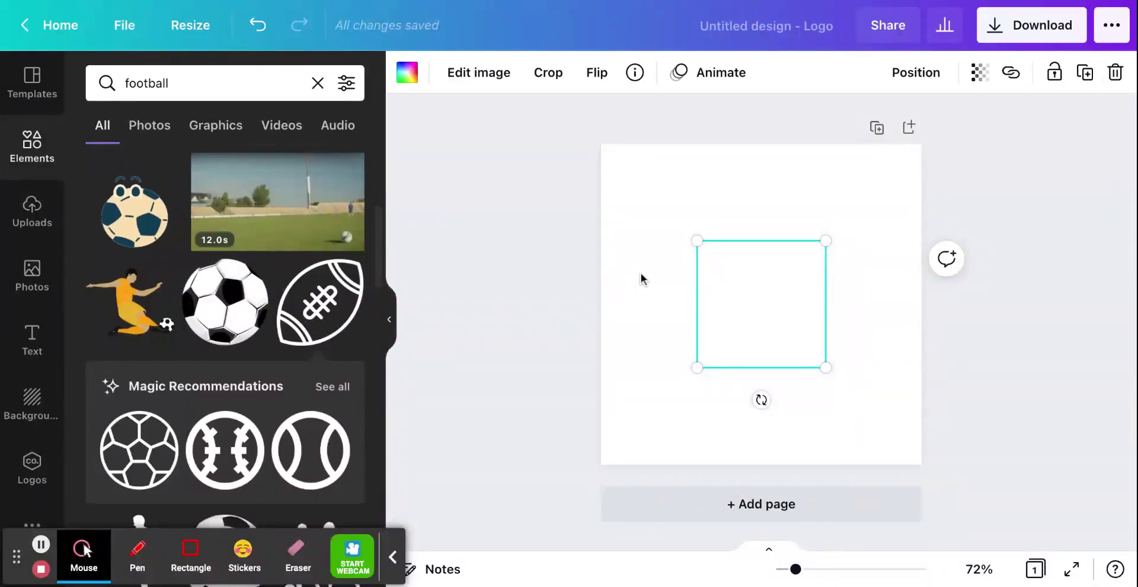
Make the football graphic black and enlarge it to about 369 × 365
{"action": "left_click", "coordinate": [407, 73]}
{"action": "left_click", "coordinate": [115, 368]}
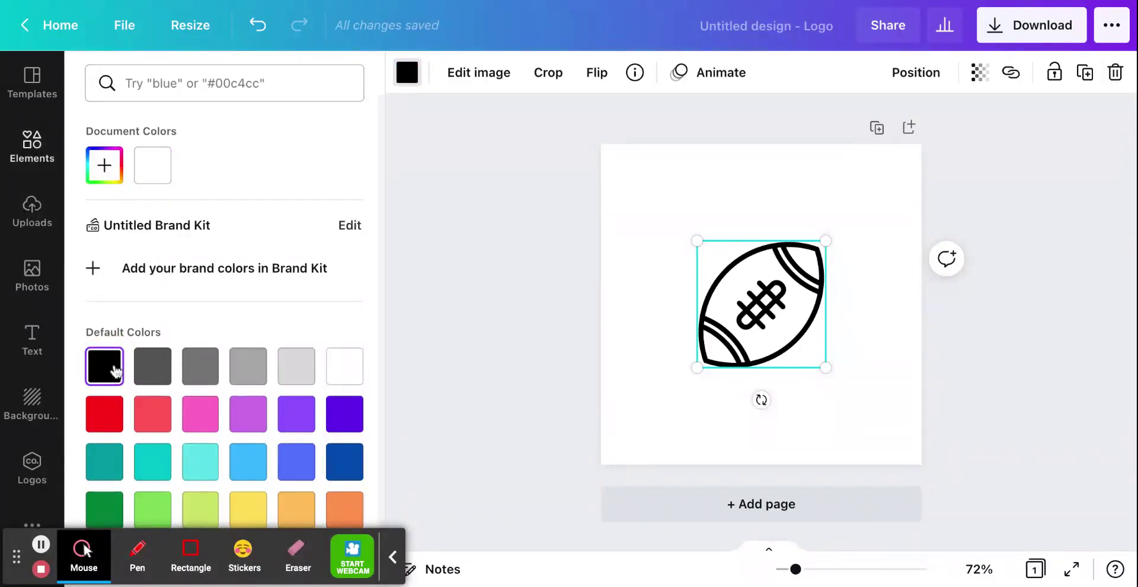
{"action": "left_click_drag", "start_coordinate": [697, 367], "coordinate": [642, 422]}
{"action": "left_click_drag", "start_coordinate": [818, 249], "coordinate": [889, 176]}
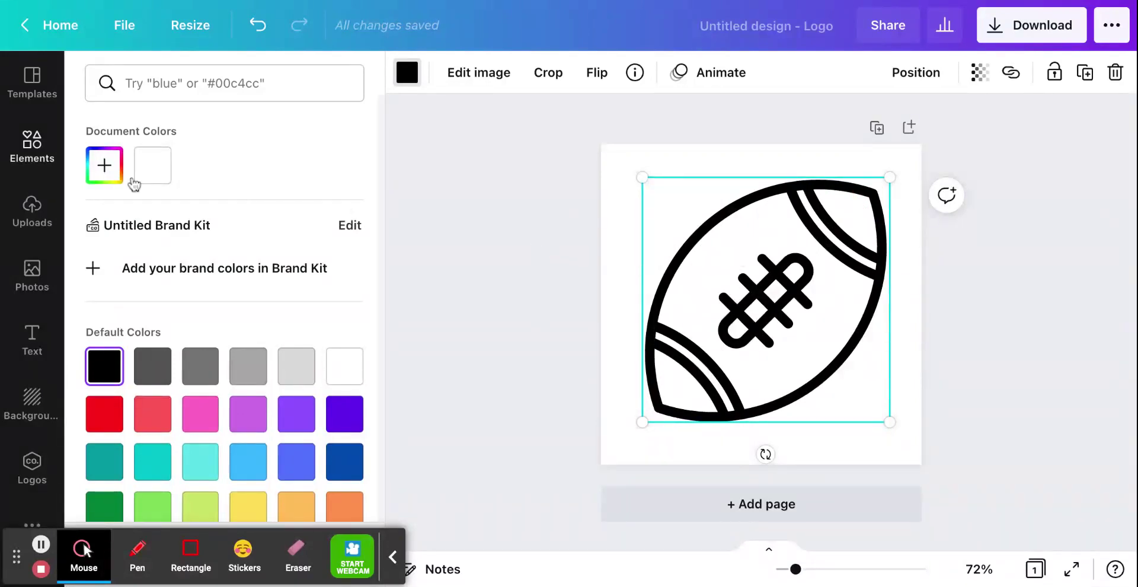
{"action": "left_click", "coordinate": [32, 341]}
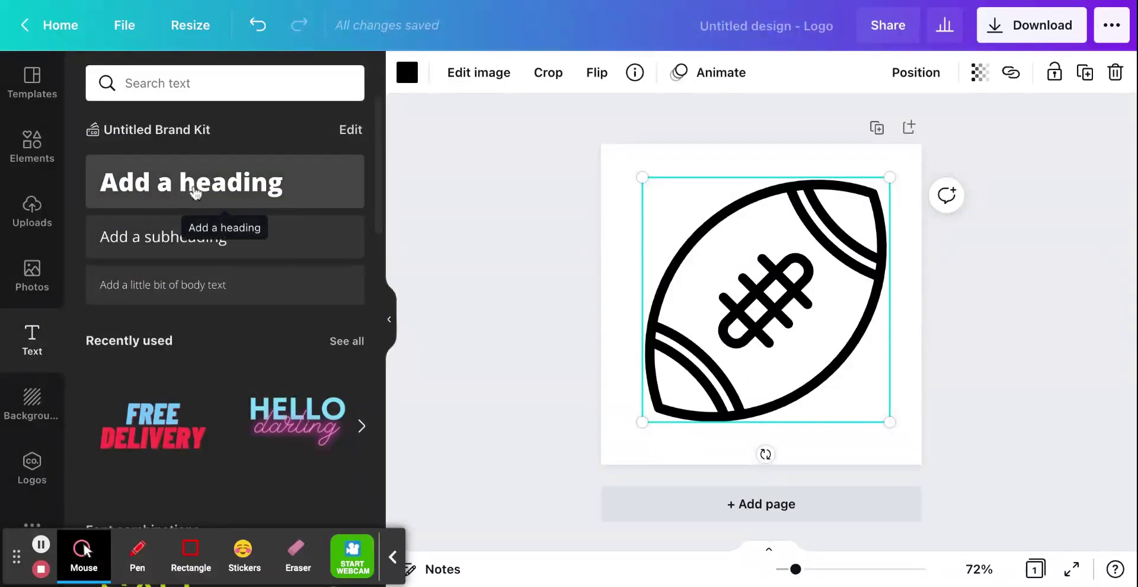
Add a heading reading 'Broncos' beneath the football
{"action": "left_click", "coordinate": [196, 191]}
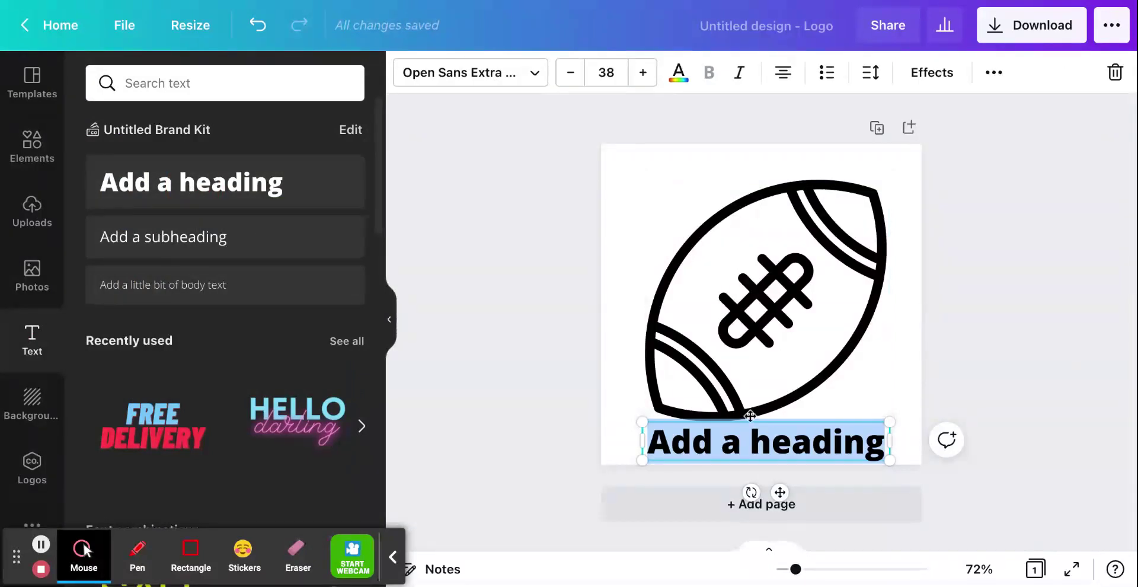
{"action": "type", "text": "Broncos"}
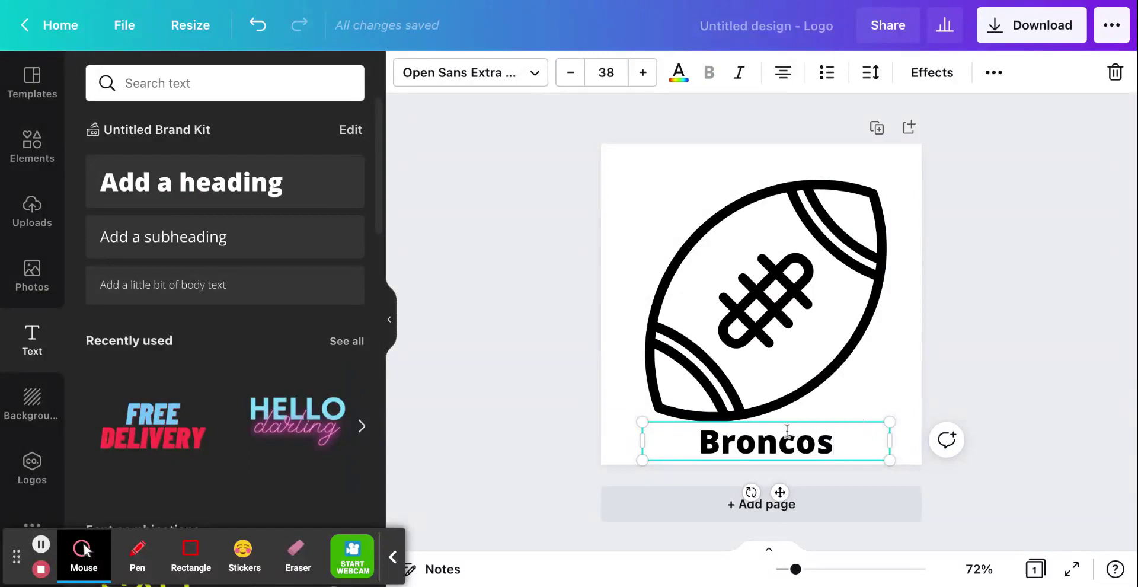
{"action": "left_click", "coordinate": [833, 442]}
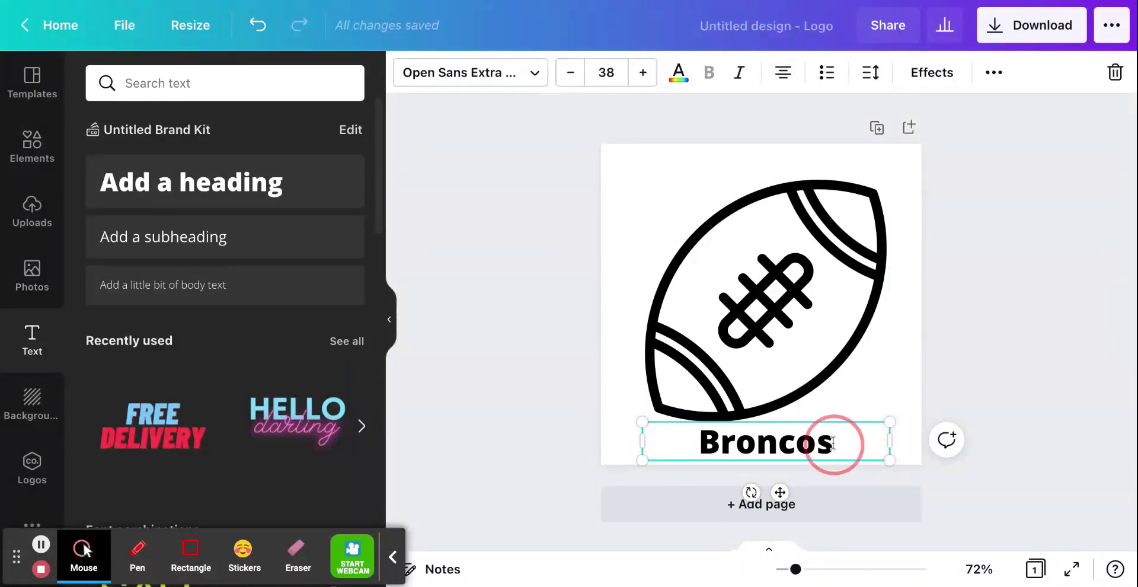
Change the Broncos text font to Bukhari Script
{"action": "left_click", "coordinate": [531, 74]}
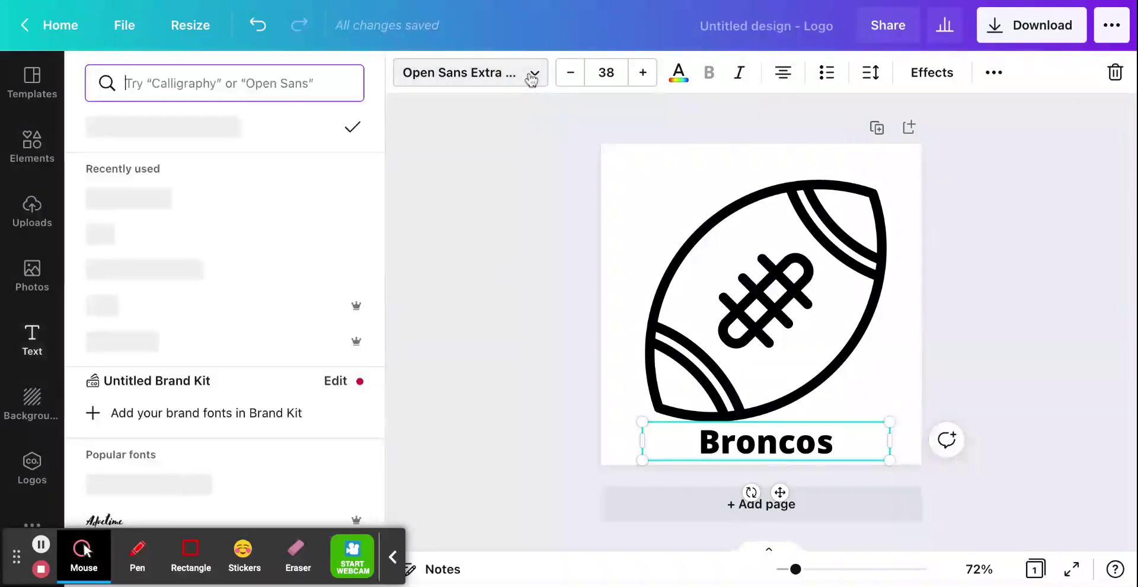
{"action": "scroll", "coordinate": [277, 295], "scroll_direction": "down", "scroll_amount": 2}
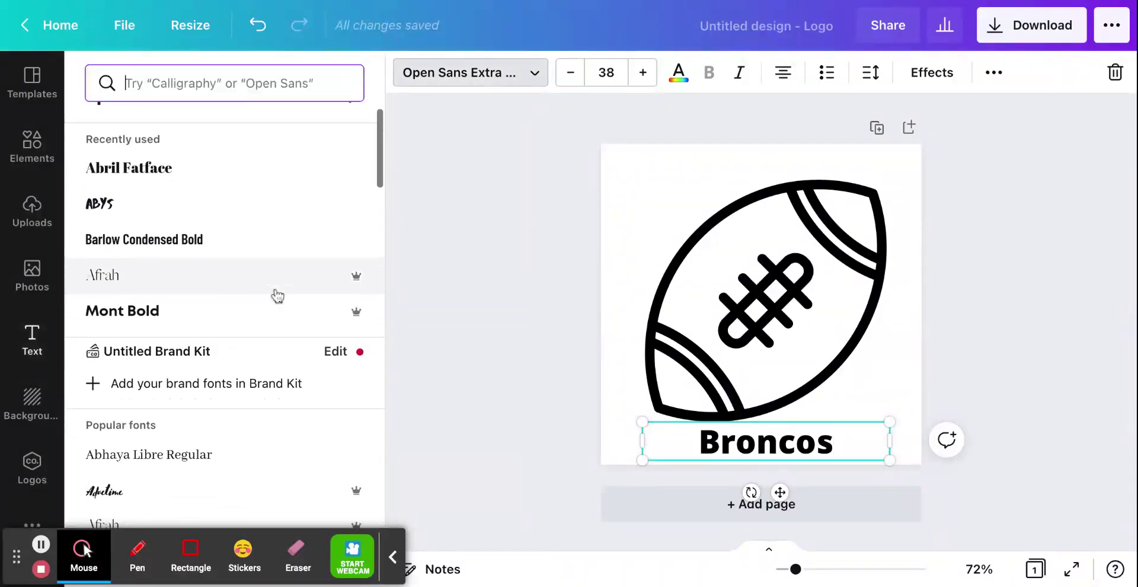
{"action": "scroll", "coordinate": [223, 290], "scroll_direction": "down", "scroll_amount": 8}
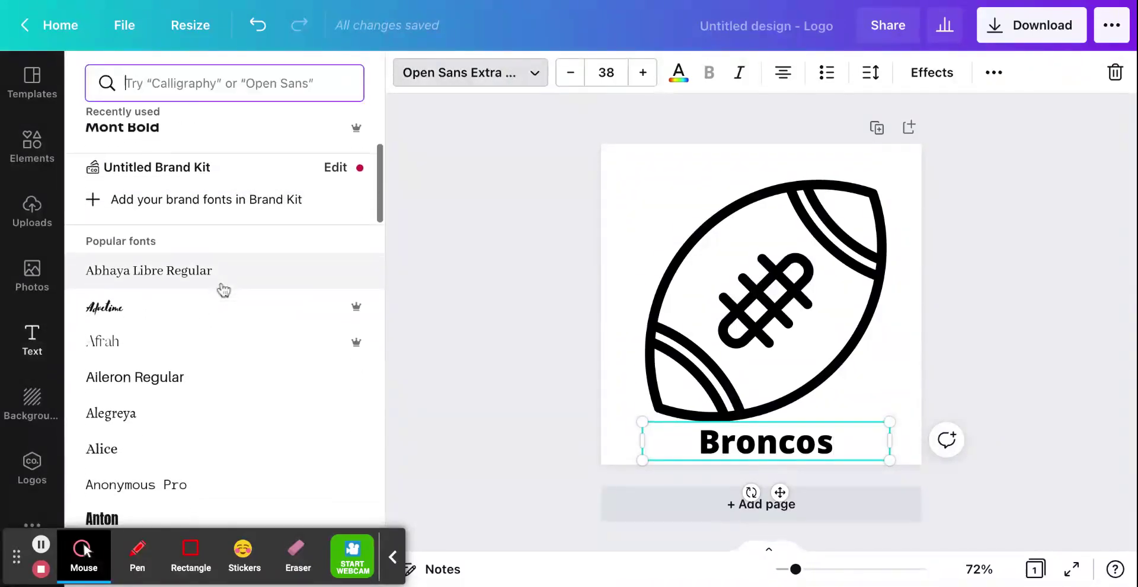
{"action": "scroll", "coordinate": [224, 279], "scroll_direction": "down", "scroll_amount": 6}
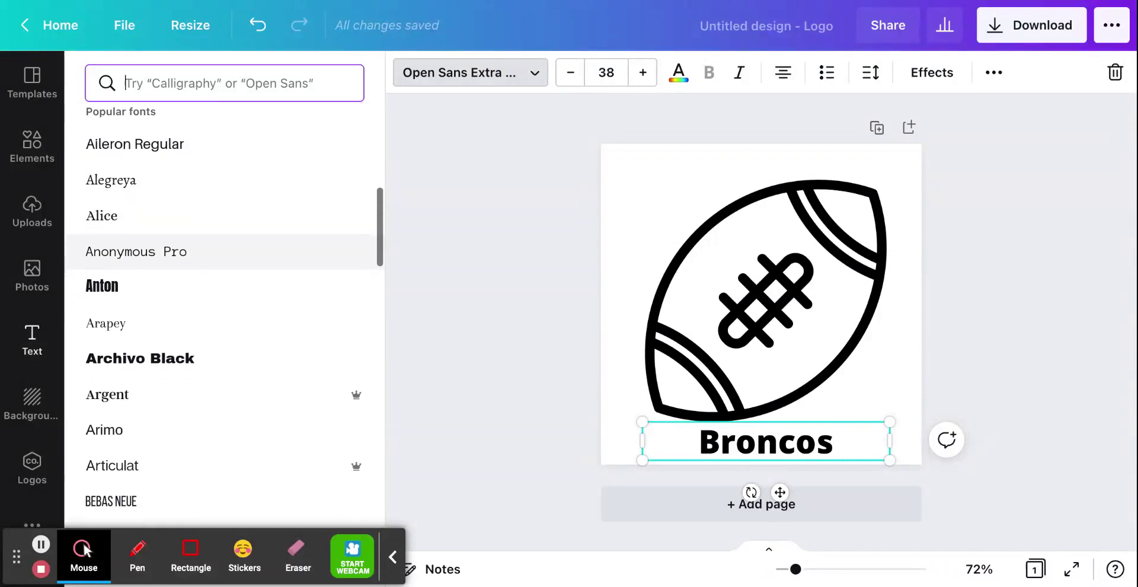
{"action": "scroll", "coordinate": [224, 284], "scroll_direction": "down", "scroll_amount": 1}
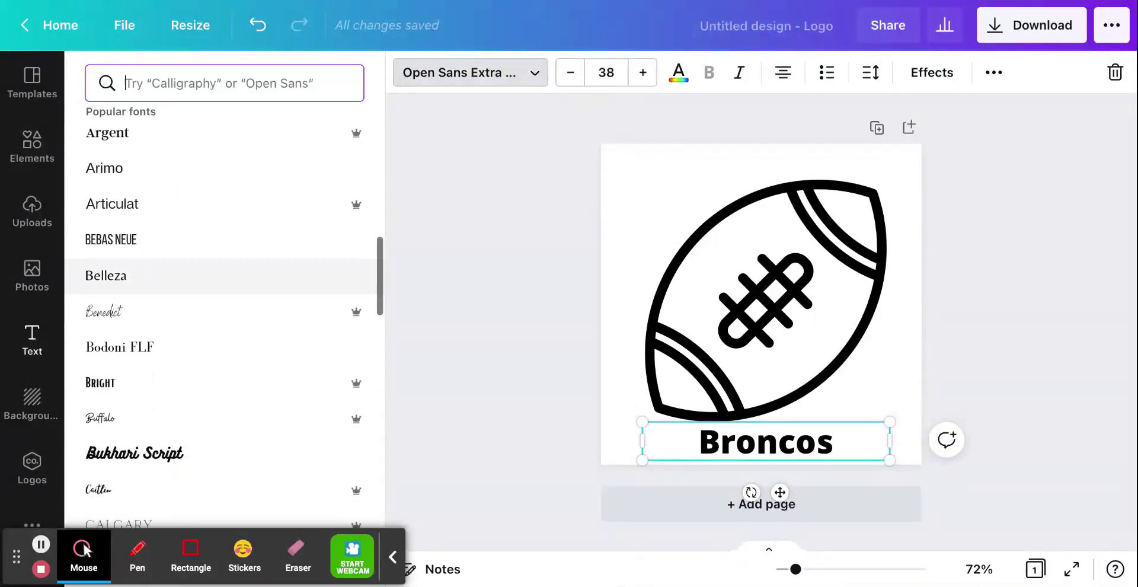
{"action": "left_click", "coordinate": [161, 466]}
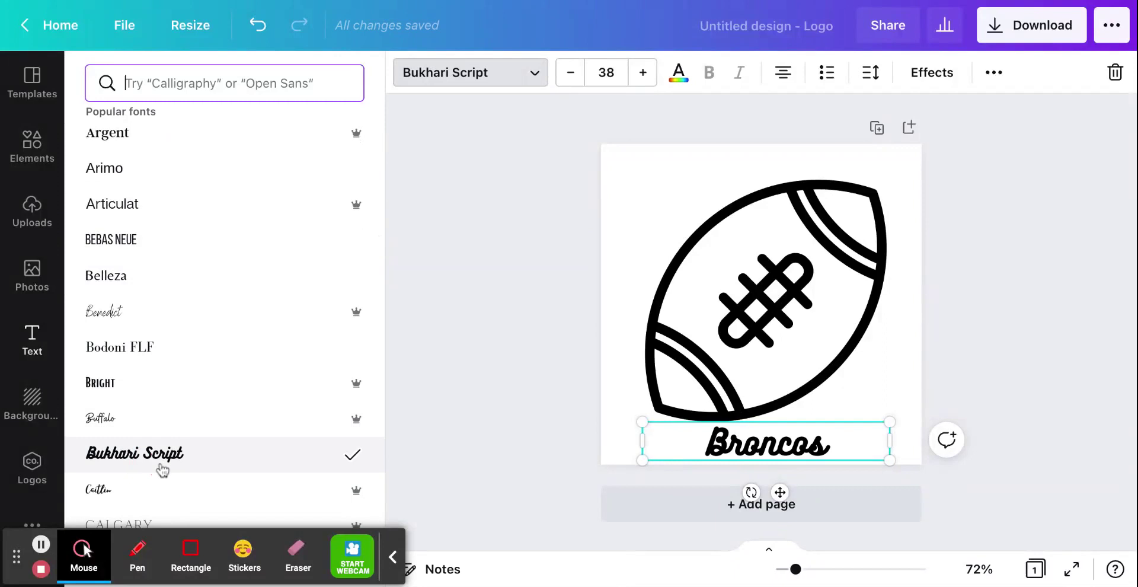
Widen the Broncos text box from its left edge
{"action": "left_click", "coordinate": [640, 441]}
{"action": "left_click_drag", "start_coordinate": [639, 440], "coordinate": [549, 441]}
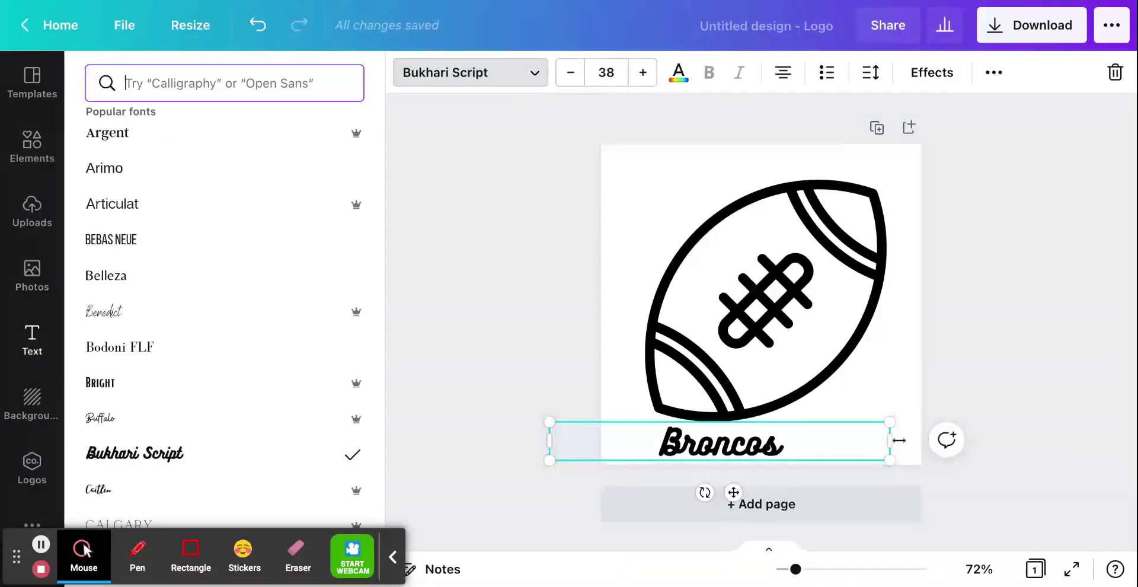
{"action": "left_click_drag", "start_coordinate": [551, 444], "coordinate": [601, 441]}
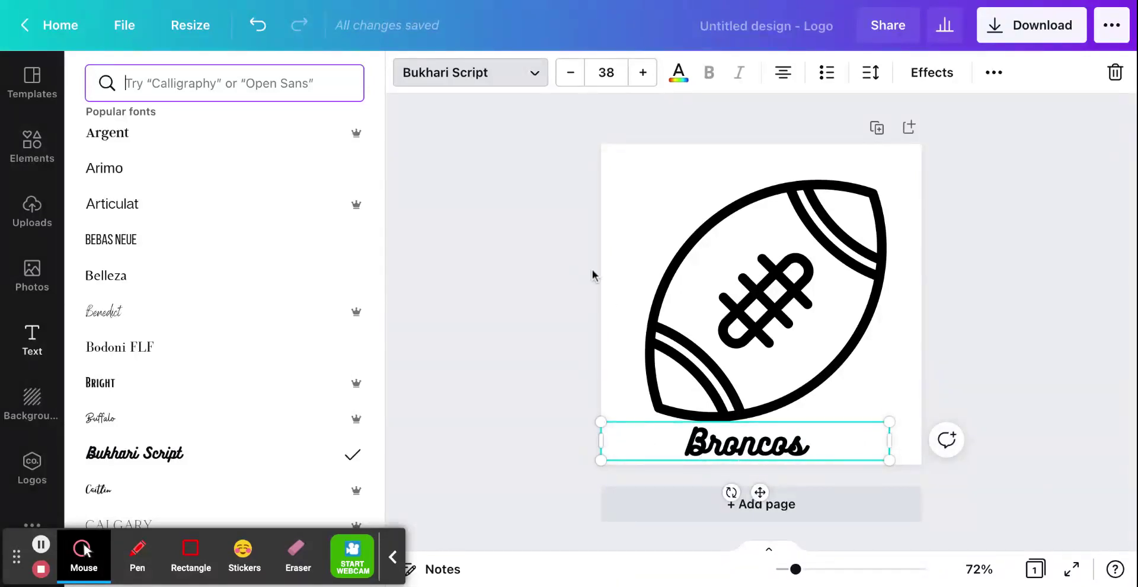
Increase the Broncos font size to 52
{"action": "left_click", "coordinate": [643, 72]}
{"action": "left_click", "coordinate": [642, 72]}
{"action": "left_click", "coordinate": [642, 72]}
{"action": "left_click", "coordinate": [643, 72]}
{"action": "left_click", "coordinate": [643, 72]}
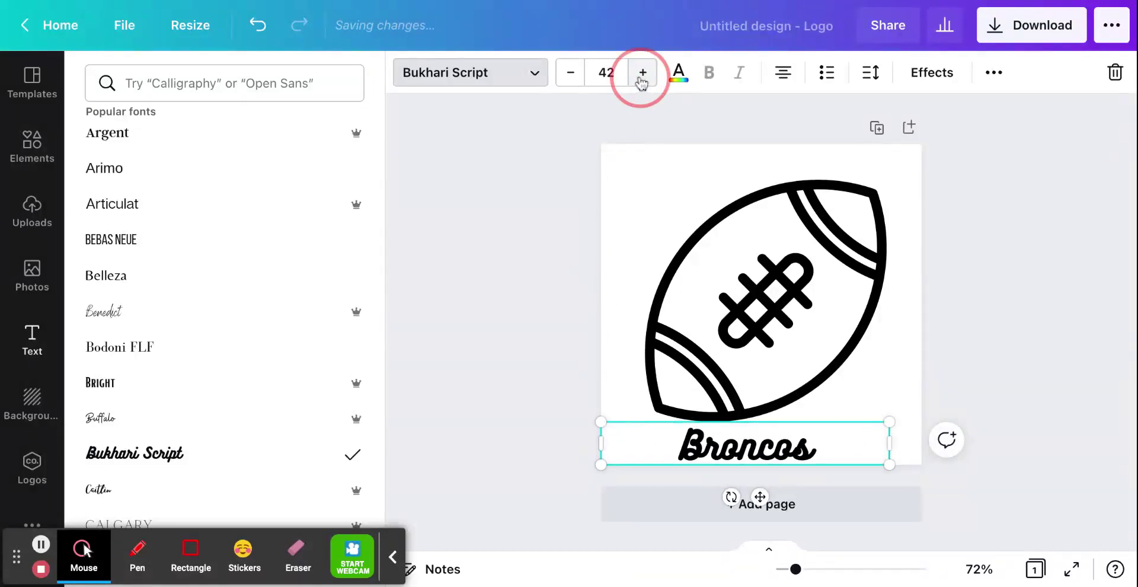
{"action": "left_click", "coordinate": [642, 73]}
{"action": "left_click", "coordinate": [643, 72]}
{"action": "left_click", "coordinate": [643, 73]}
{"action": "left_click", "coordinate": [643, 73]}
{"action": "left_click", "coordinate": [643, 72]}
{"action": "left_click", "coordinate": [642, 73]}
{"action": "left_click", "coordinate": [642, 73]}
{"action": "left_click", "coordinate": [643, 73]}
{"action": "left_click", "coordinate": [642, 73]}
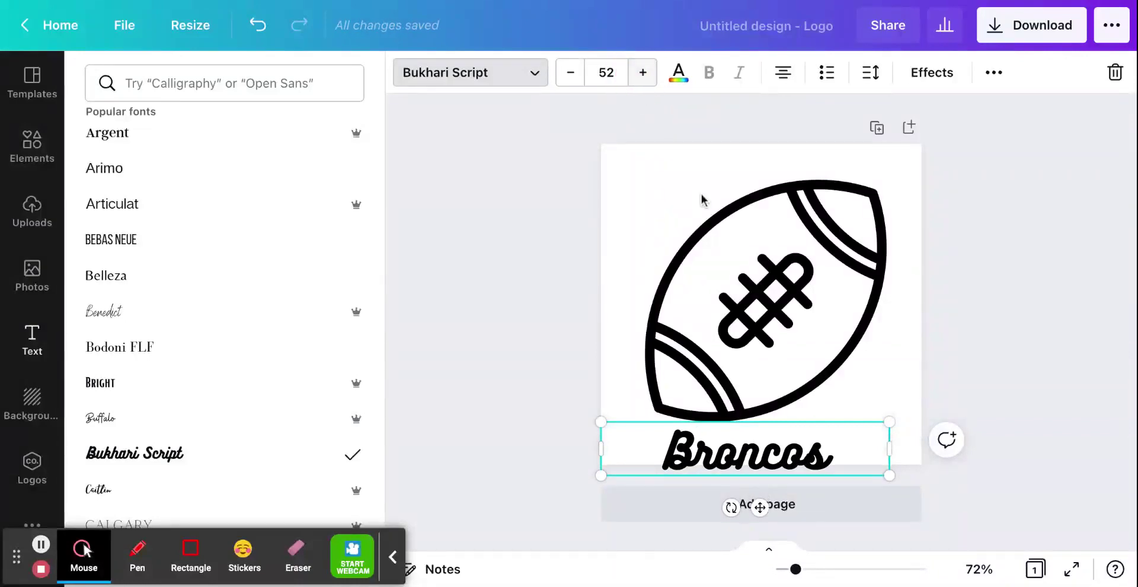
Move the football and the Broncos text higher on the page
{"action": "left_click_drag", "start_coordinate": [766, 320], "coordinate": [762, 287]}
{"action": "left_click_drag", "start_coordinate": [750, 454], "coordinate": [764, 422]}
{"action": "left_click", "coordinate": [965, 313]}
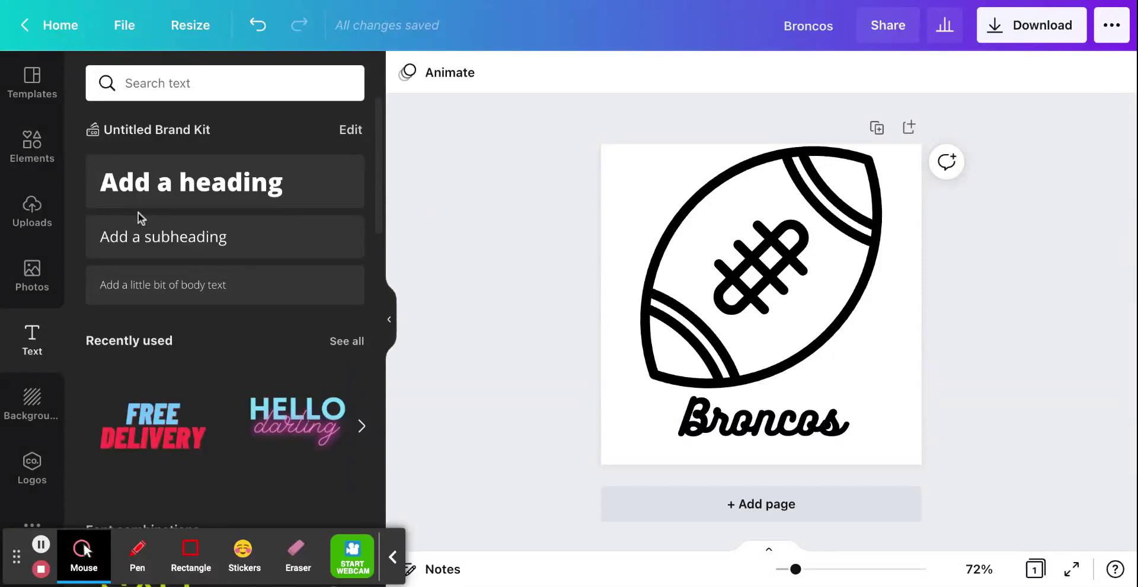
Search Elements for 'line' and add a plain straight line
{"action": "left_click", "coordinate": [32, 148]}
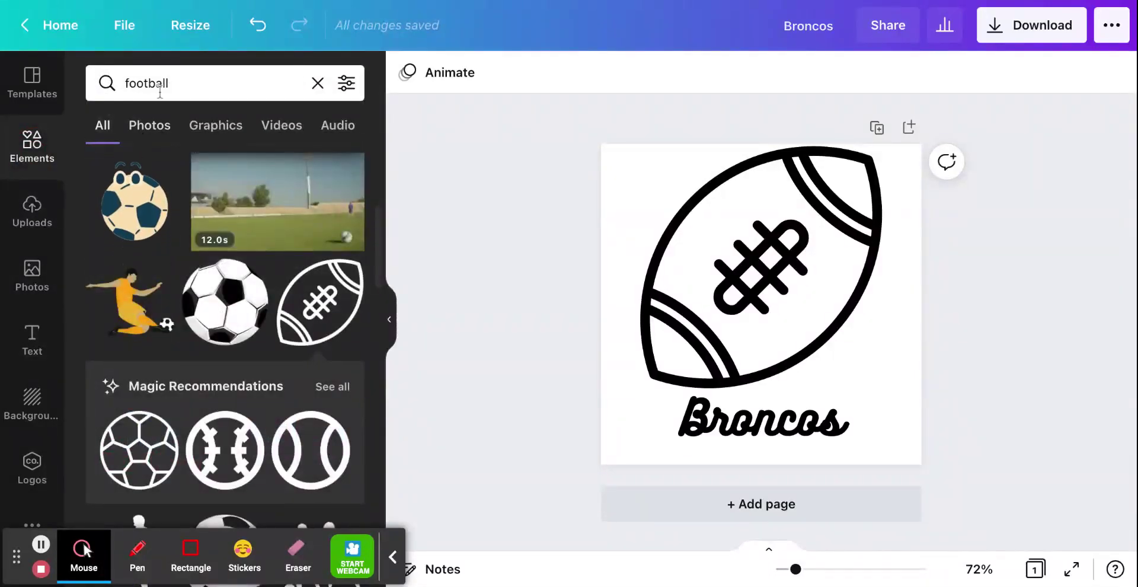
{"action": "double_click", "coordinate": [160, 89]}
{"action": "type", "text": "line"}
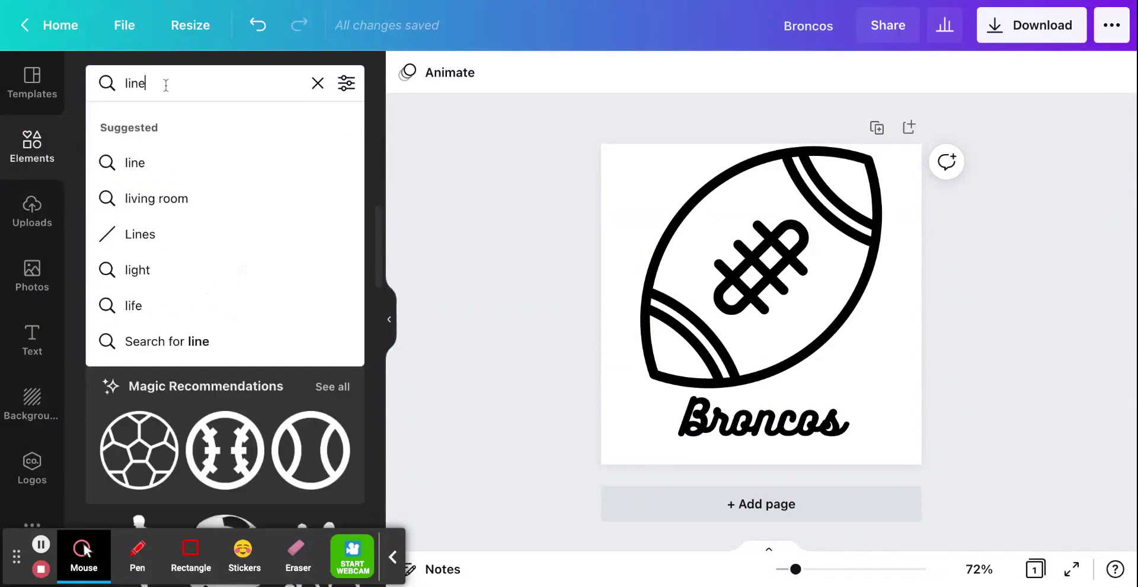
{"action": "key", "text": "Return"}
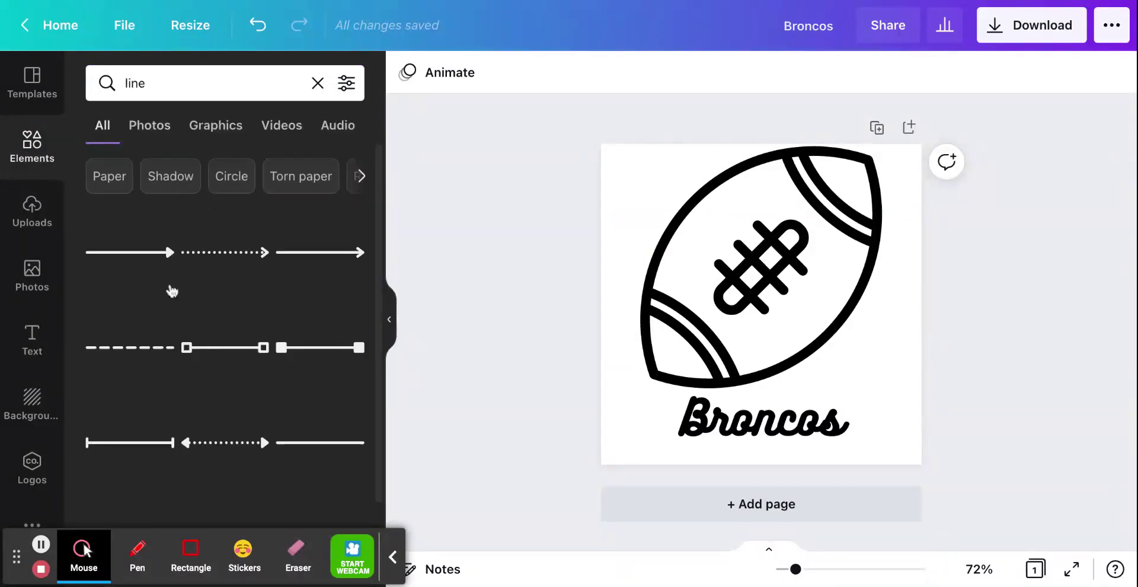
{"action": "scroll", "coordinate": [170, 290], "scroll_direction": "down", "scroll_amount": 2}
{"action": "scroll", "coordinate": [168, 290], "scroll_direction": "up", "scroll_amount": 2}
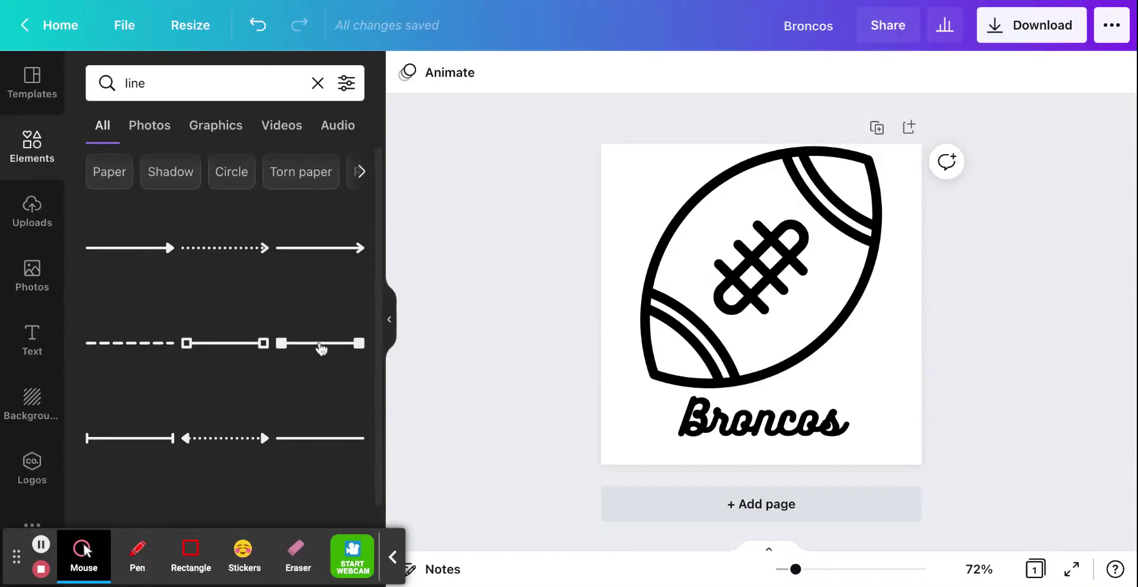
{"action": "scroll", "coordinate": [320, 348], "scroll_direction": "down", "scroll_amount": 2}
{"action": "left_click", "coordinate": [321, 346]}
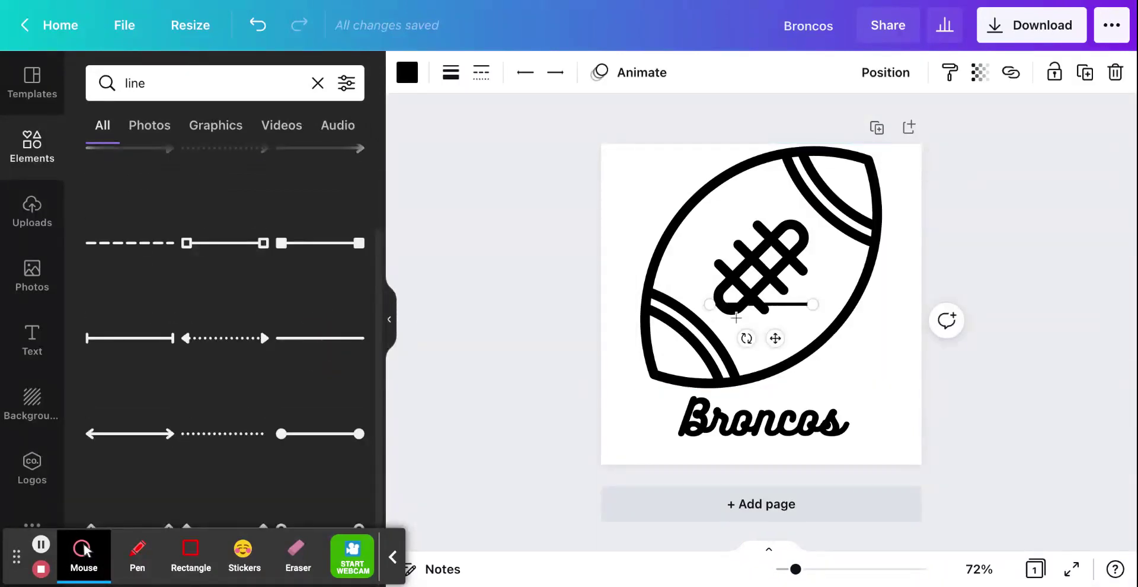
Move the line to the right edge, shorten it into a small tick, and copy it
{"action": "left_click_drag", "start_coordinate": [783, 308], "coordinate": [879, 292]}
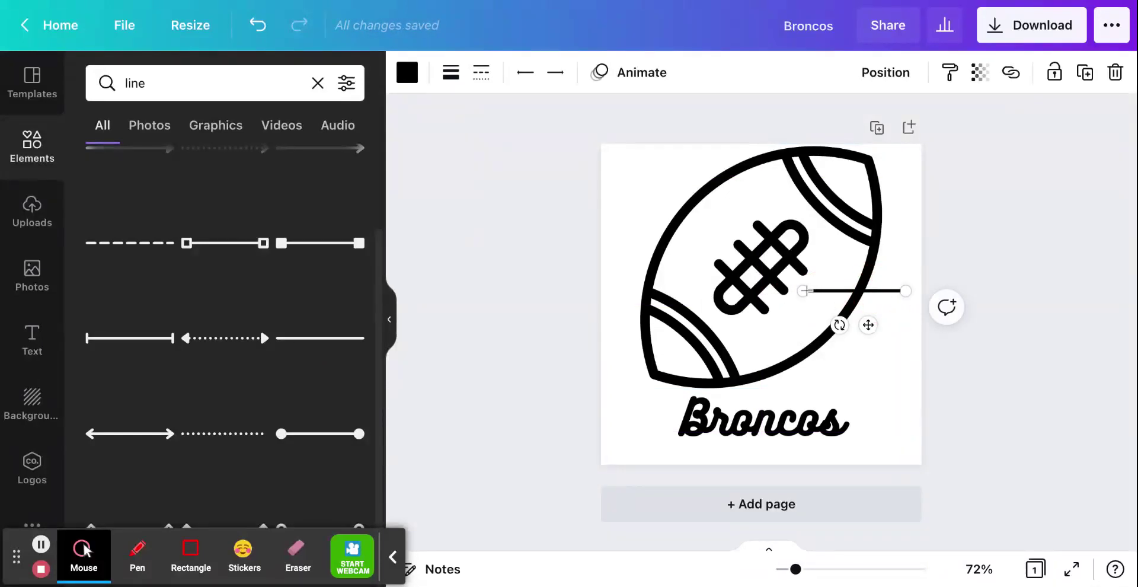
{"action": "left_click_drag", "start_coordinate": [805, 291], "coordinate": [872, 292]}
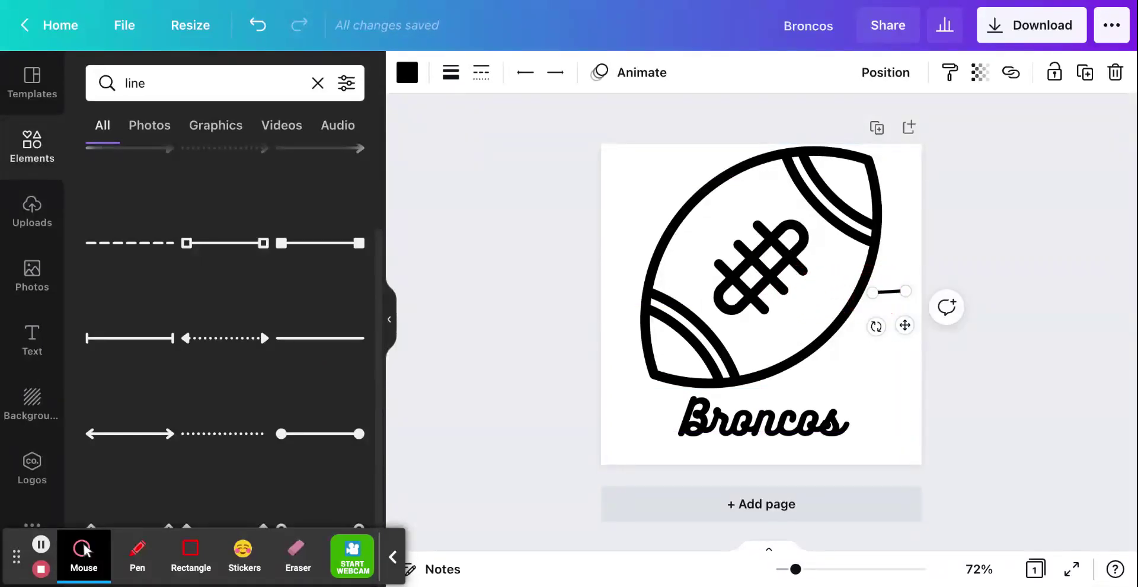
{"action": "right_click", "coordinate": [891, 293]}
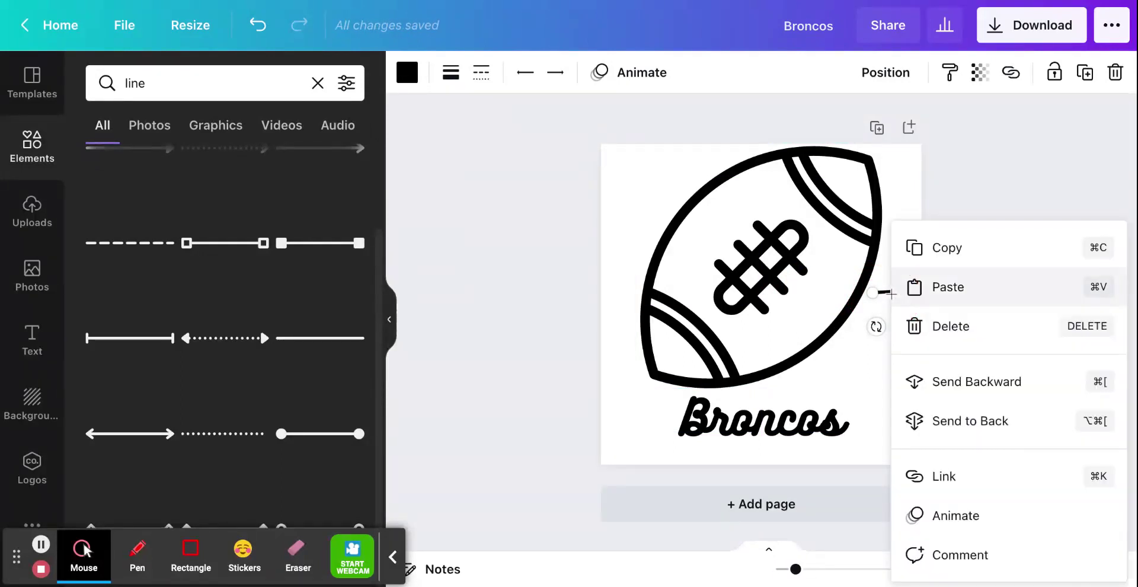
{"action": "left_click", "coordinate": [948, 248]}
{"action": "left_click", "coordinate": [892, 294]}
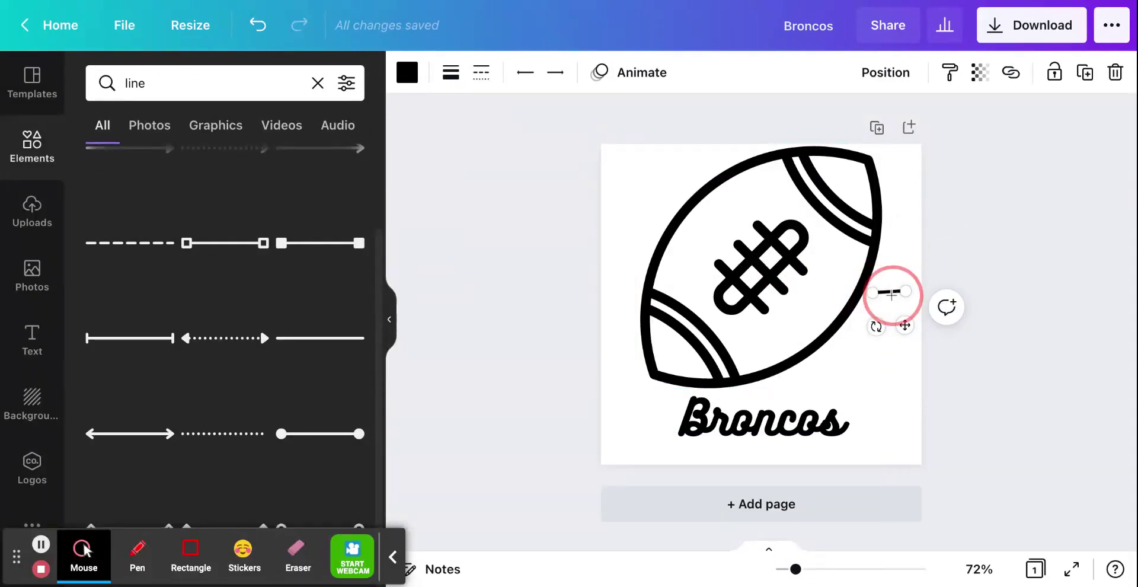
{"action": "left_click_drag", "start_coordinate": [891, 293], "coordinate": [818, 300]}
{"action": "key", "text": "ctrl+z"}
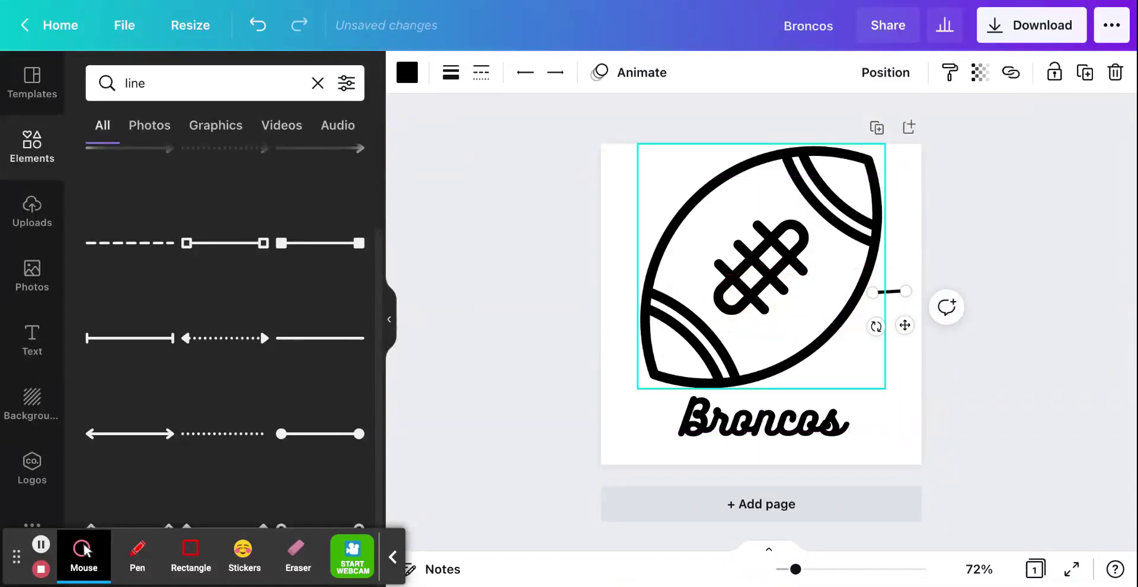
Paste a tick copy at the left edge and tilt both ticks slightly
{"action": "key", "text": "ctrl+v"}
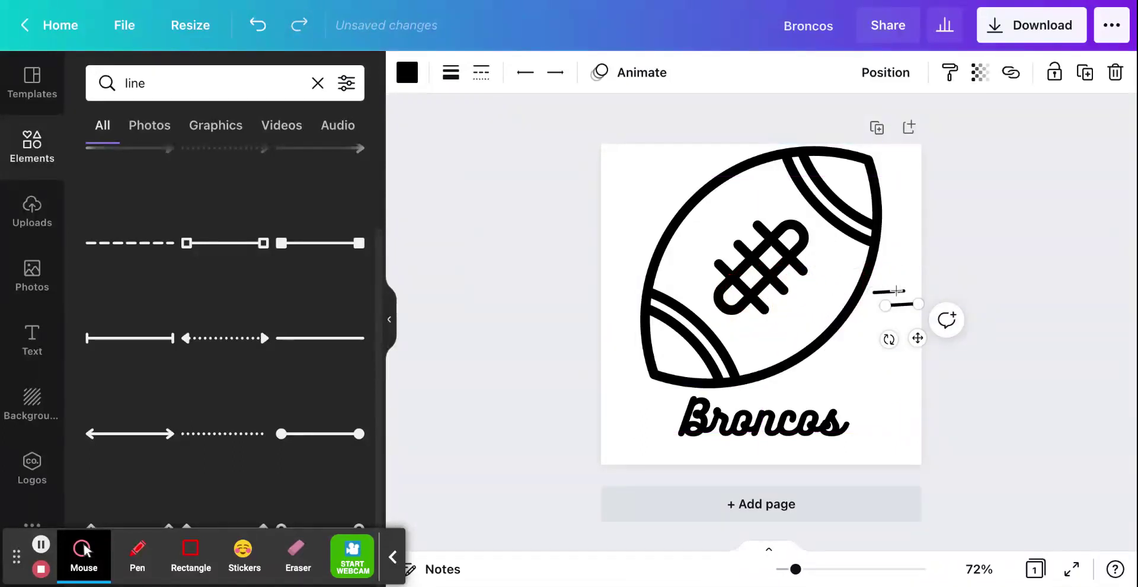
{"action": "left_click_drag", "start_coordinate": [904, 306], "coordinate": [638, 293]}
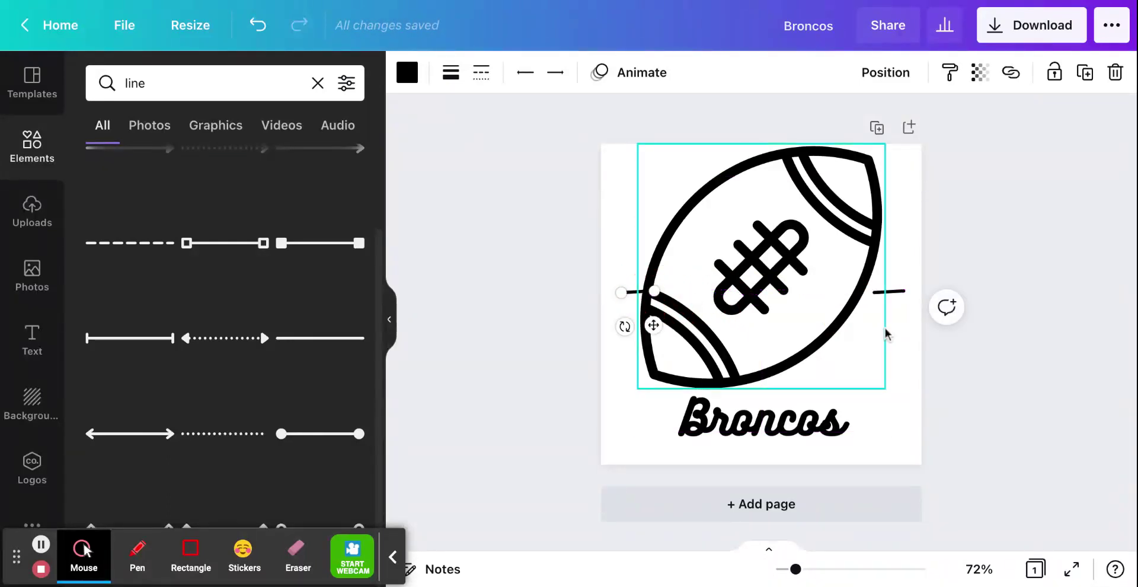
{"action": "left_click", "coordinate": [889, 292]}
{"action": "left_click_drag", "start_coordinate": [877, 326], "coordinate": [877, 320]}
{"action": "left_click", "coordinate": [989, 265]}
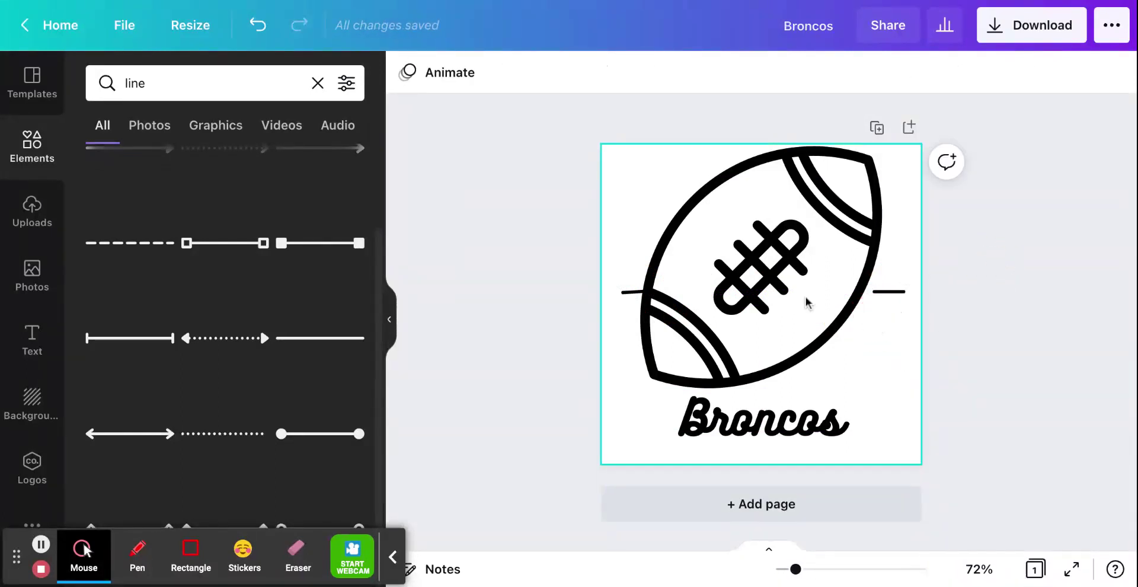
{"action": "left_click", "coordinate": [628, 296]}
{"action": "left_click_drag", "start_coordinate": [626, 325], "coordinate": [627, 323]}
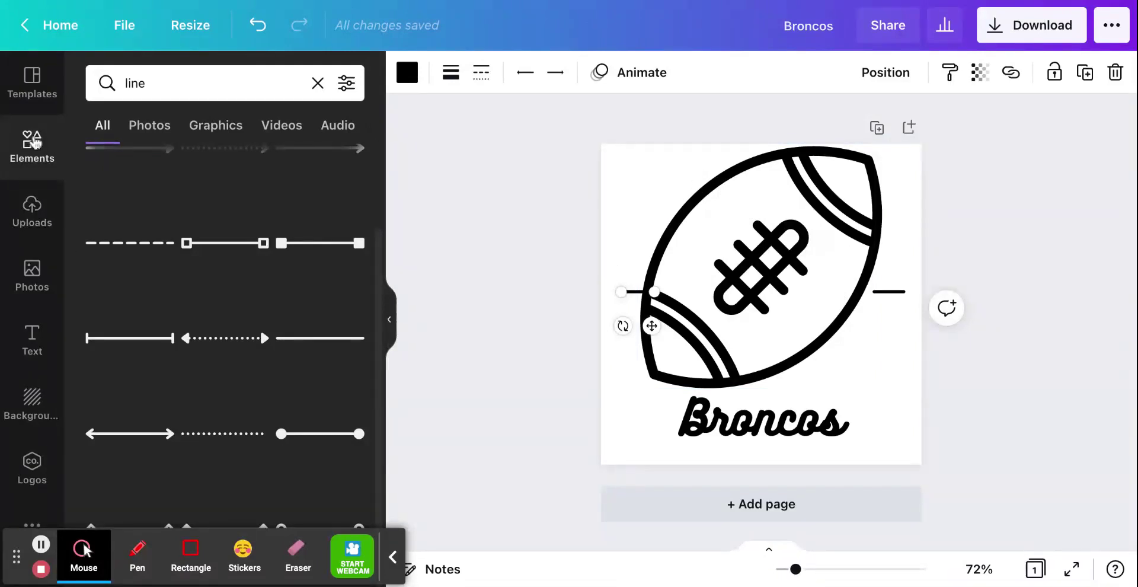
Add a '6' heading and move it below the football
{"action": "left_click", "coordinate": [36, 331]}
{"action": "left_click", "coordinate": [184, 184]}
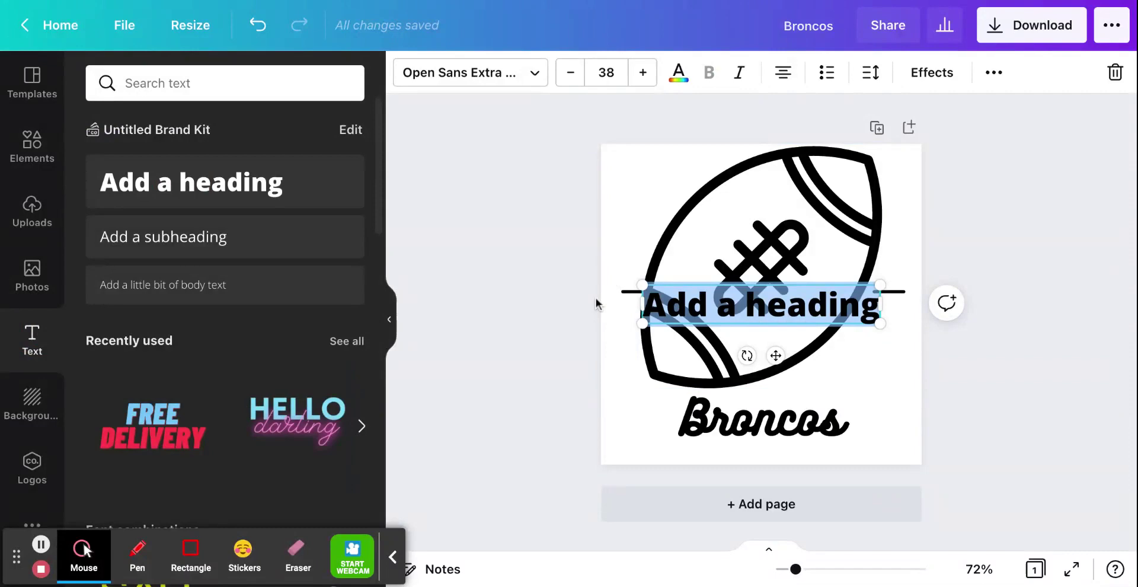
{"action": "type", "text": "6"}
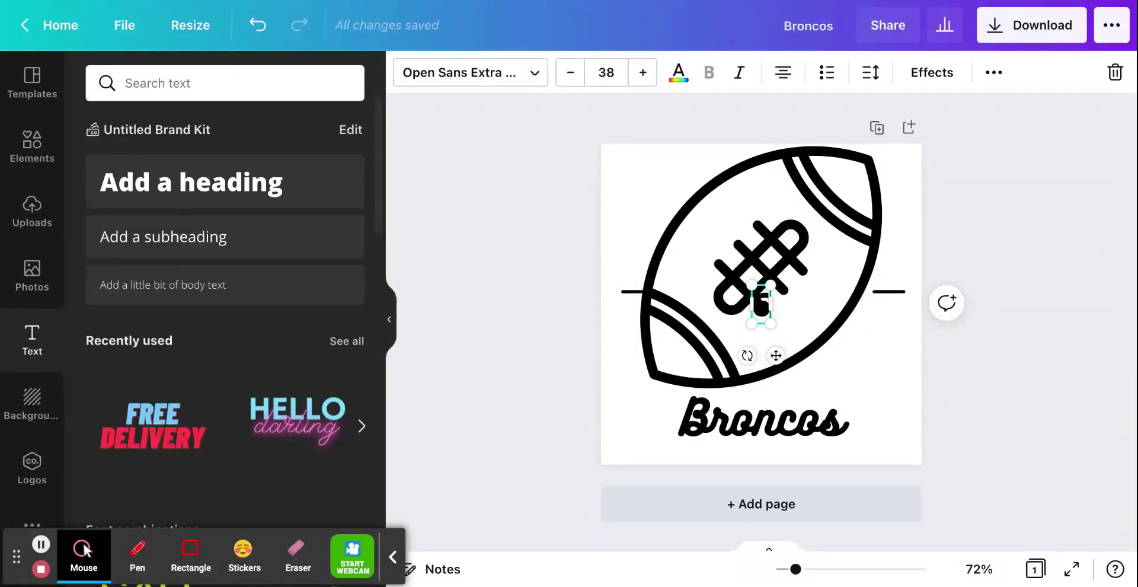
{"action": "left_click", "coordinate": [805, 315]}
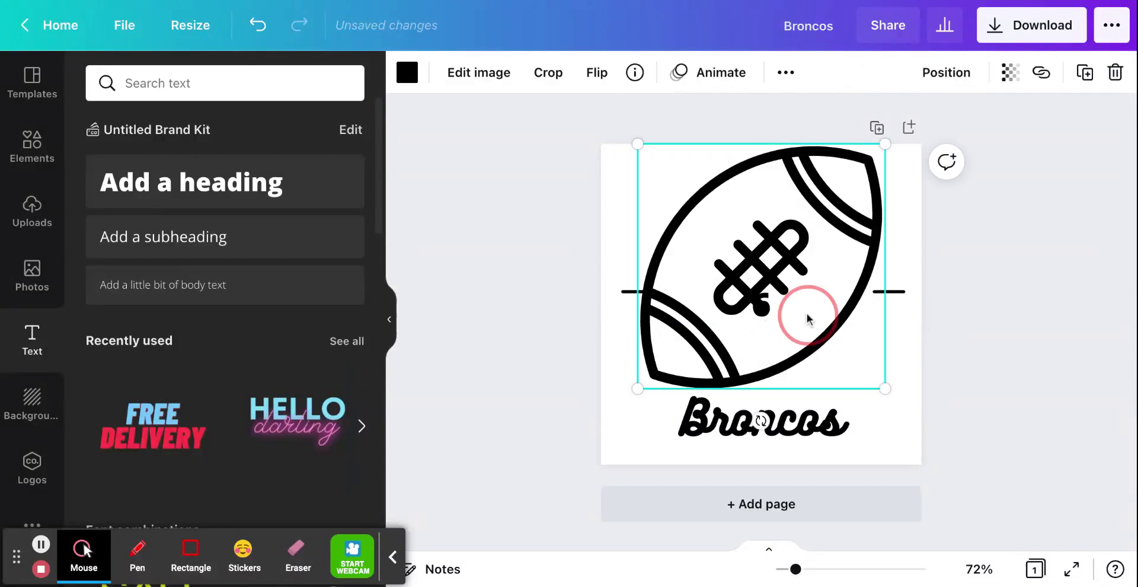
{"action": "left_click_drag", "start_coordinate": [761, 304], "coordinate": [709, 390]}
Shrink the football slightly and centre it above the Broncos text
{"action": "left_click", "coordinate": [759, 302]}
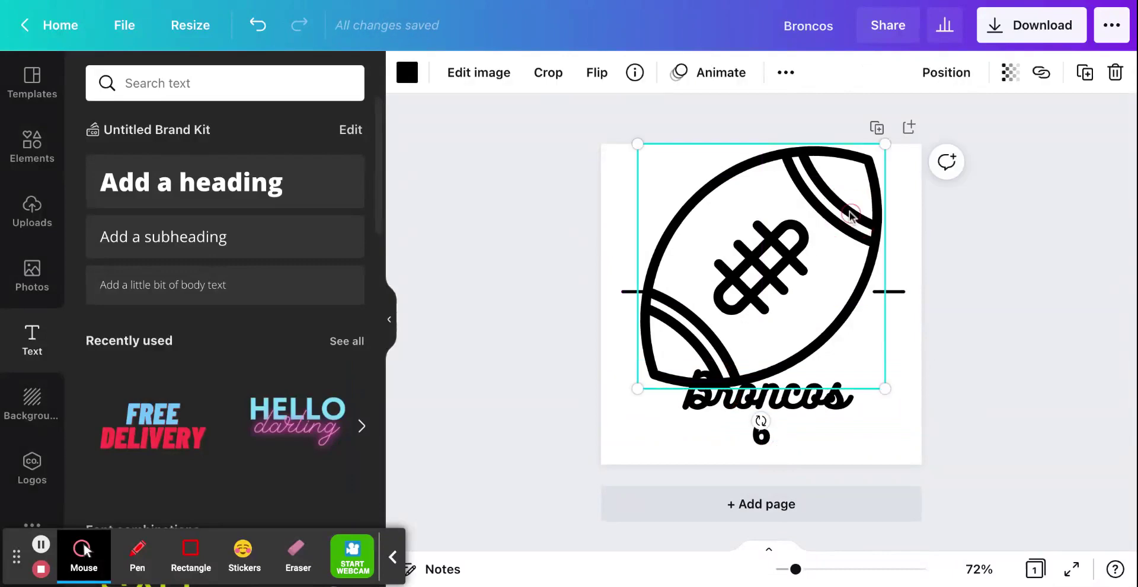
{"action": "left_click_drag", "start_coordinate": [882, 146], "coordinate": [827, 199]}
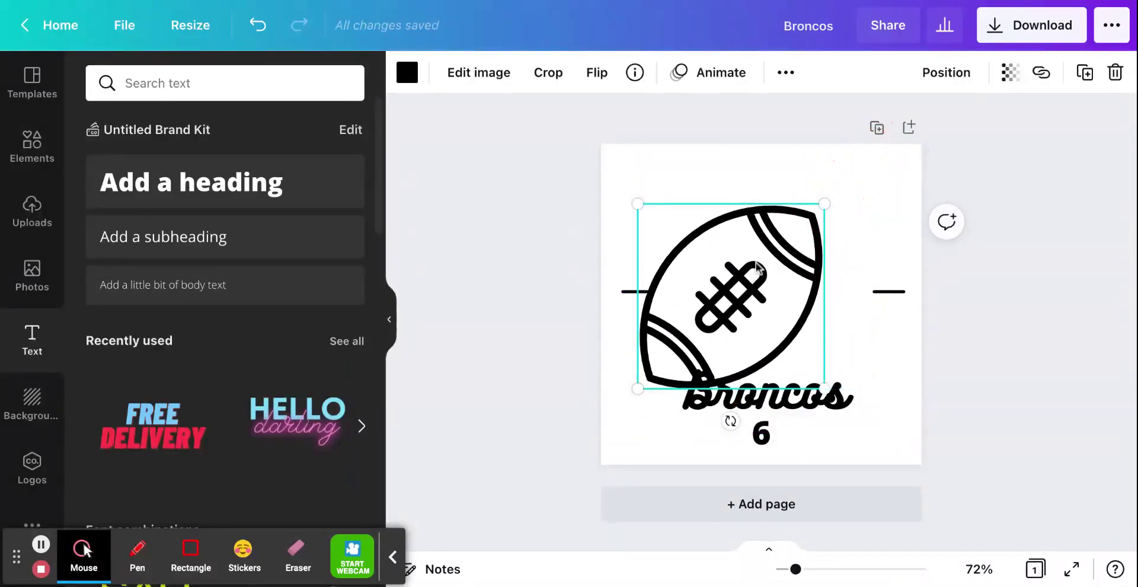
{"action": "left_click_drag", "start_coordinate": [706, 296], "coordinate": [746, 279]}
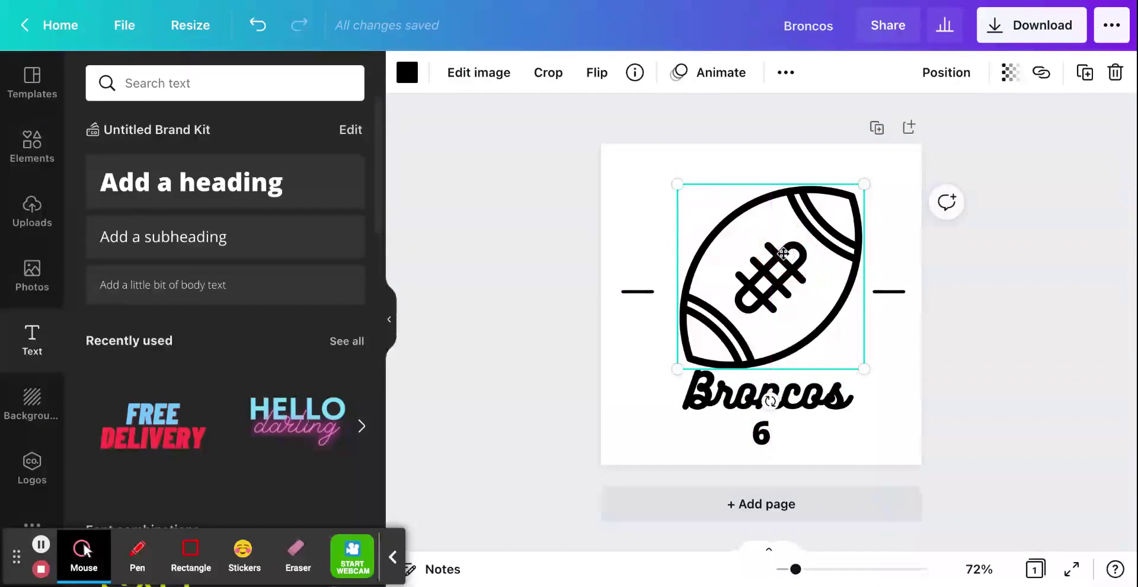
{"action": "left_click", "coordinate": [901, 363]}
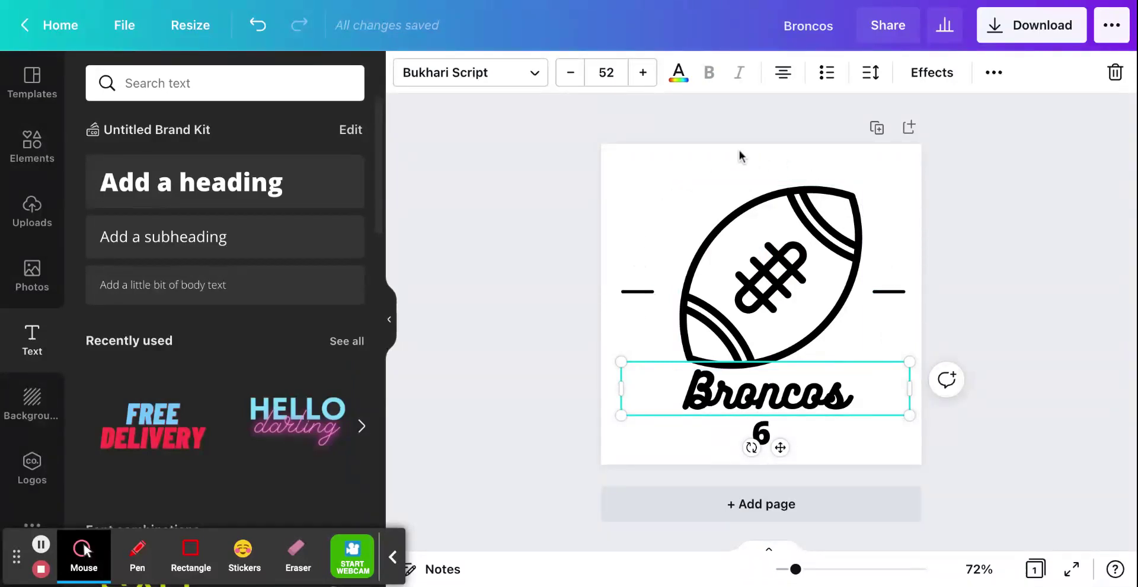
{"action": "left_click", "coordinate": [1018, 298]}
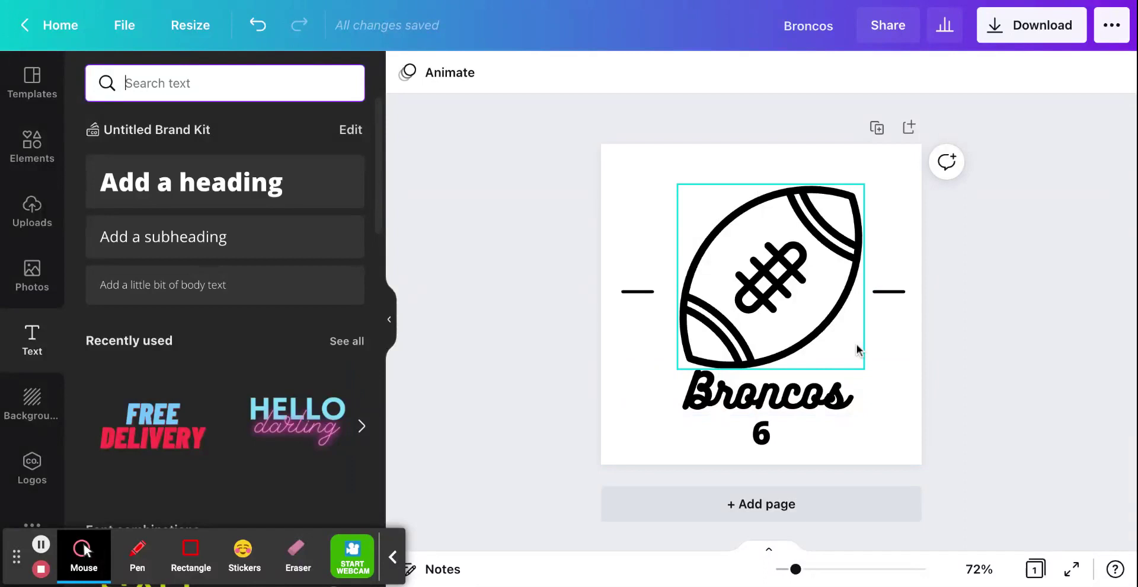
Delete both side tick marks and the 6 numeral
{"action": "left_click", "coordinate": [887, 291]}
{"action": "key", "text": "Delete"}
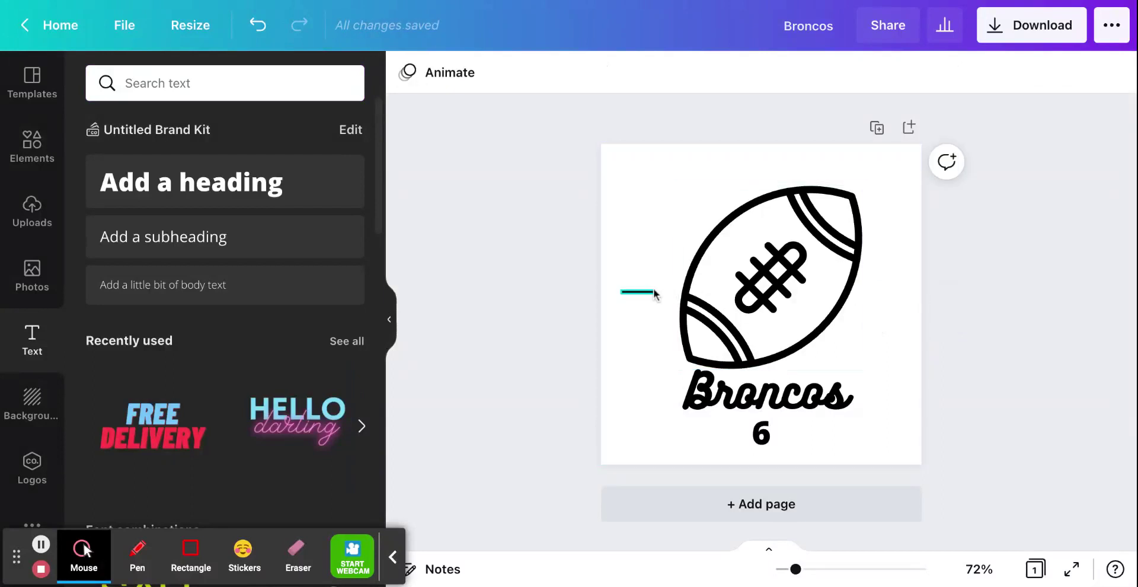
{"action": "left_click", "coordinate": [638, 291]}
{"action": "key", "text": "Delete"}
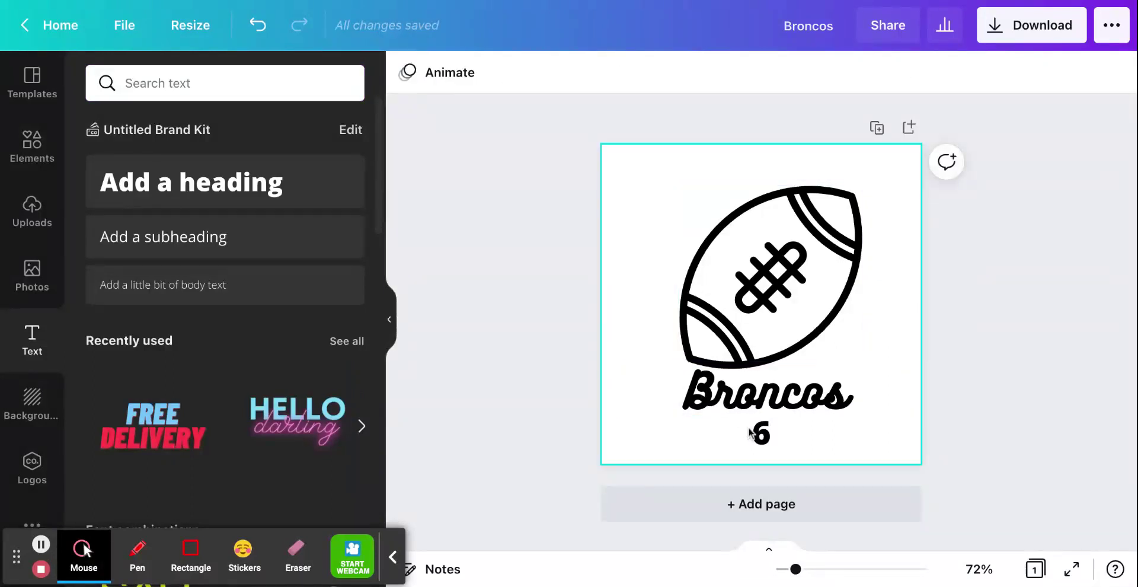
{"action": "left_click", "coordinate": [760, 431]}
{"action": "key", "text": "Delete"}
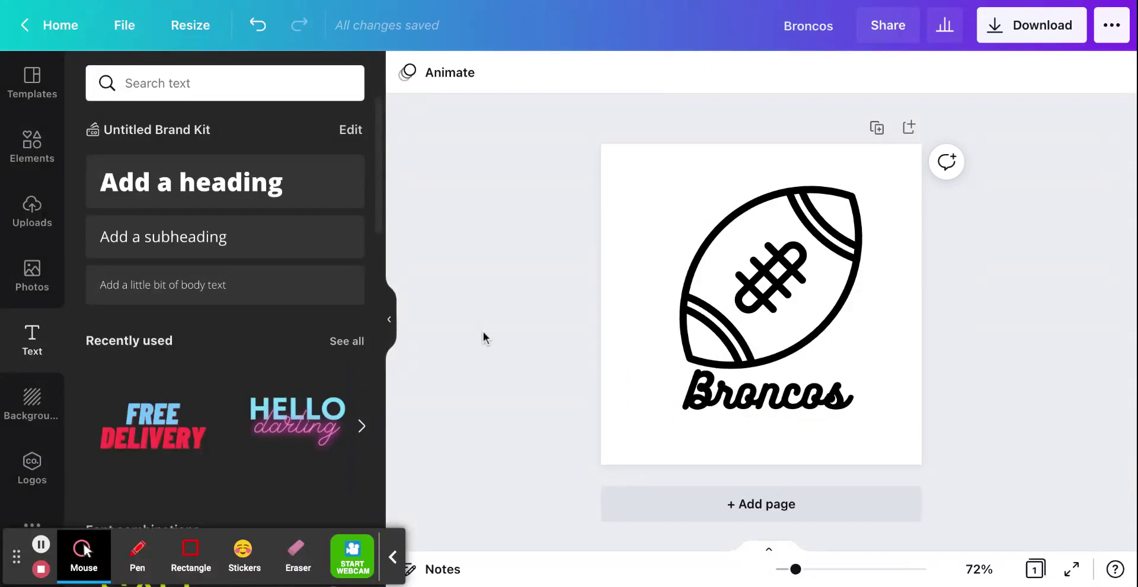
Search the Text panel for 'clock'
{"action": "left_click", "coordinate": [33, 338]}
{"action": "left_click", "coordinate": [137, 89]}
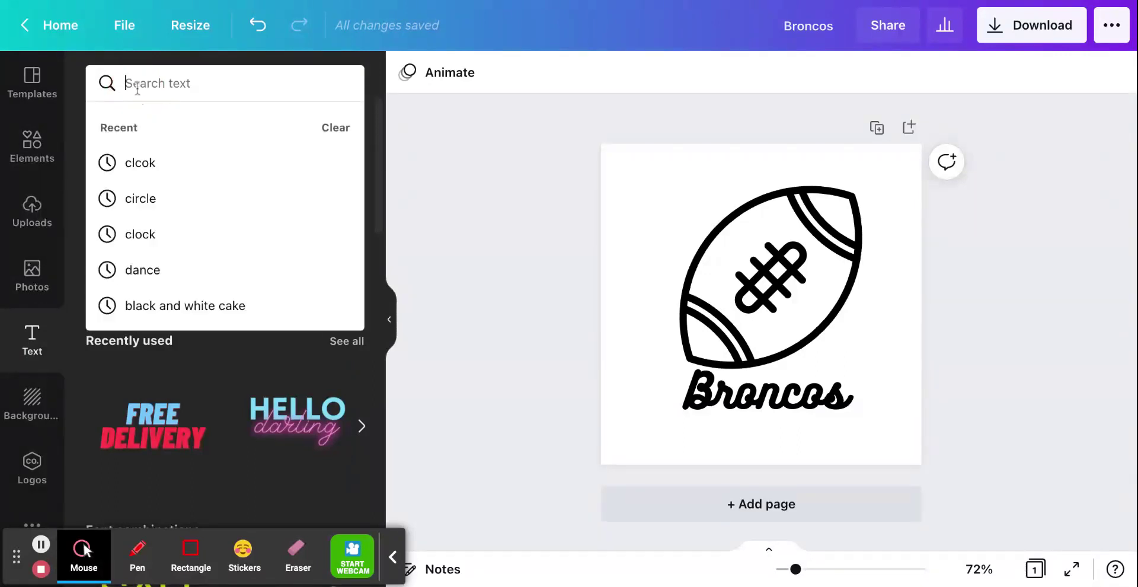
{"action": "type", "text": "clock"}
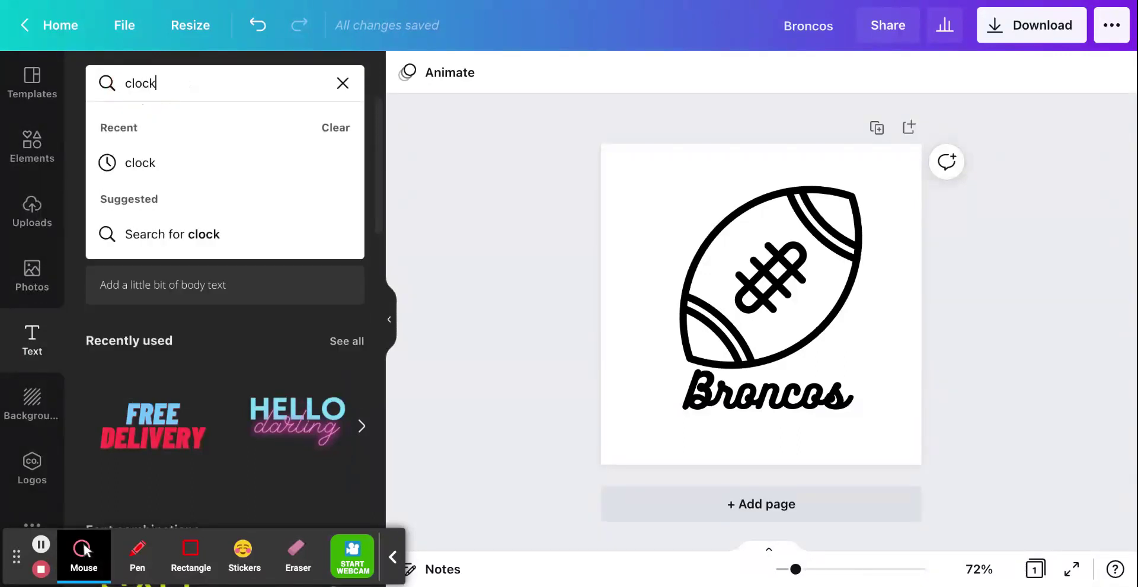
{"action": "key", "text": "Return"}
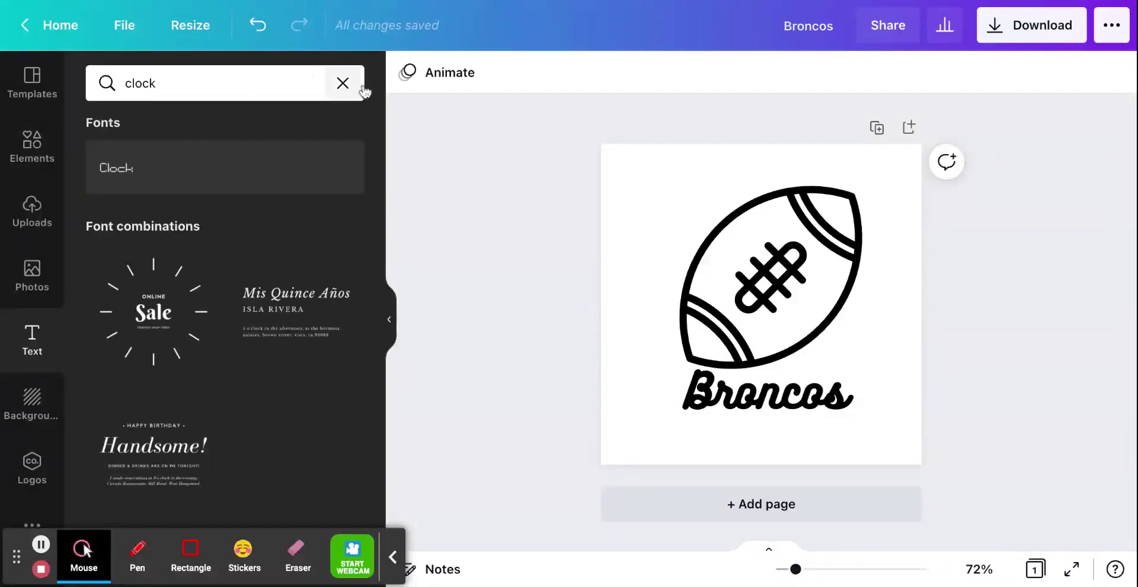
Add the 'Online Sale' clock font combination and enlarge it to 500×500 to fill the page
{"action": "left_click", "coordinate": [153, 308]}
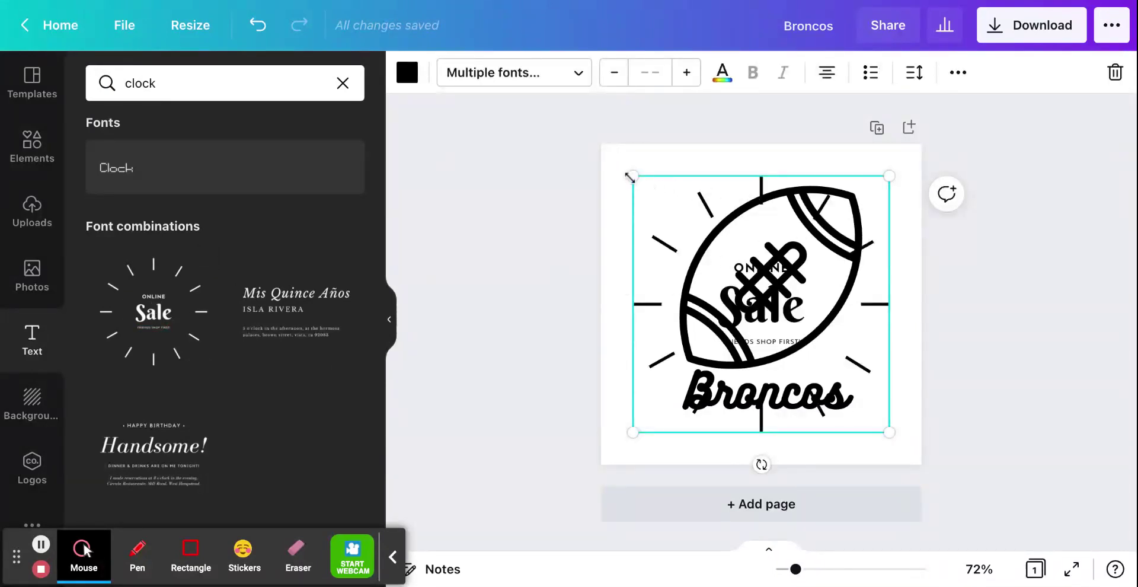
{"action": "left_click_drag", "start_coordinate": [630, 176], "coordinate": [599, 145]}
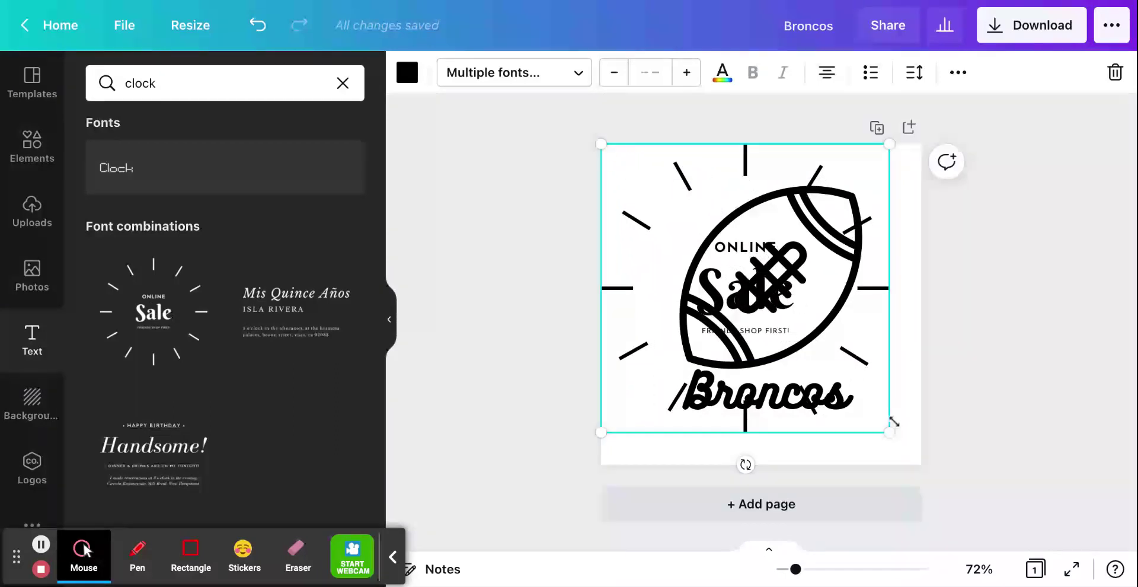
{"action": "mouse_move", "coordinate": [891, 430]}
{"action": "left_mouse_down"}
{"action": "mouse_move", "coordinate": [927, 452]}
{"action": "mouse_move", "coordinate": [880, 418]}
{"action": "left_mouse_up"}
Delete the ONLINE, Sale and tagline text, leaving only the radiating tick marks
{"action": "left_click", "coordinate": [739, 259]}
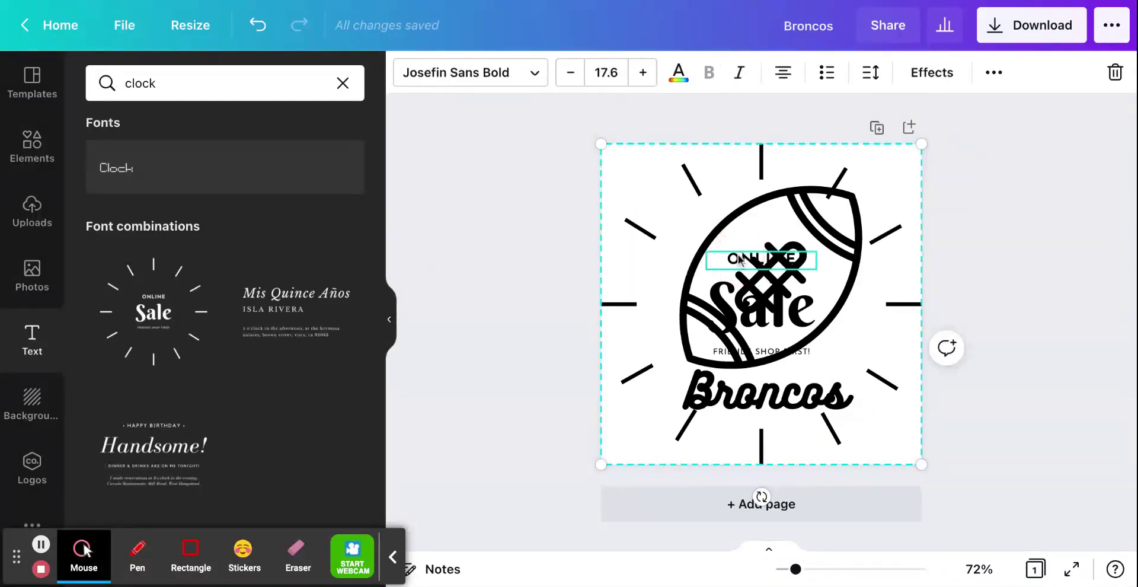
{"action": "key", "text": "Delete"}
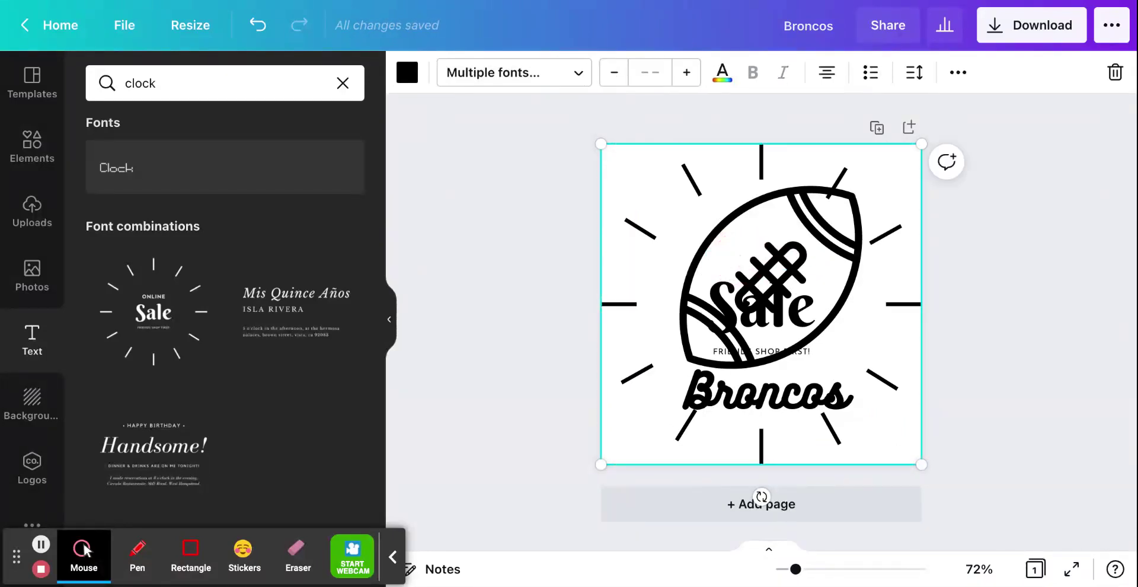
{"action": "left_click", "coordinate": [763, 321]}
{"action": "key", "text": "Delete"}
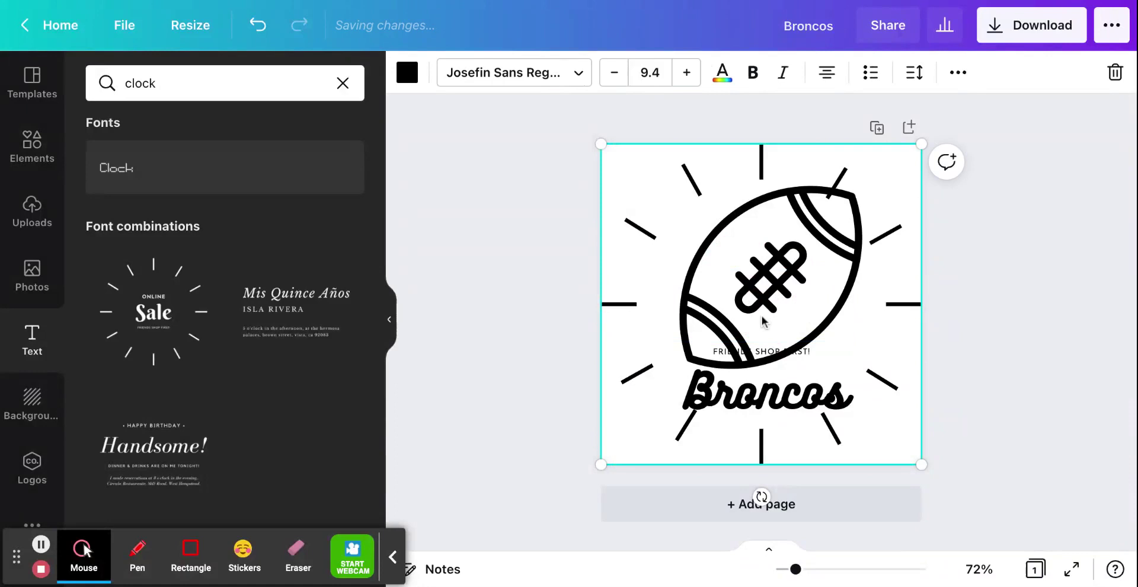
{"action": "left_click", "coordinate": [768, 354]}
{"action": "key", "text": "Delete"}
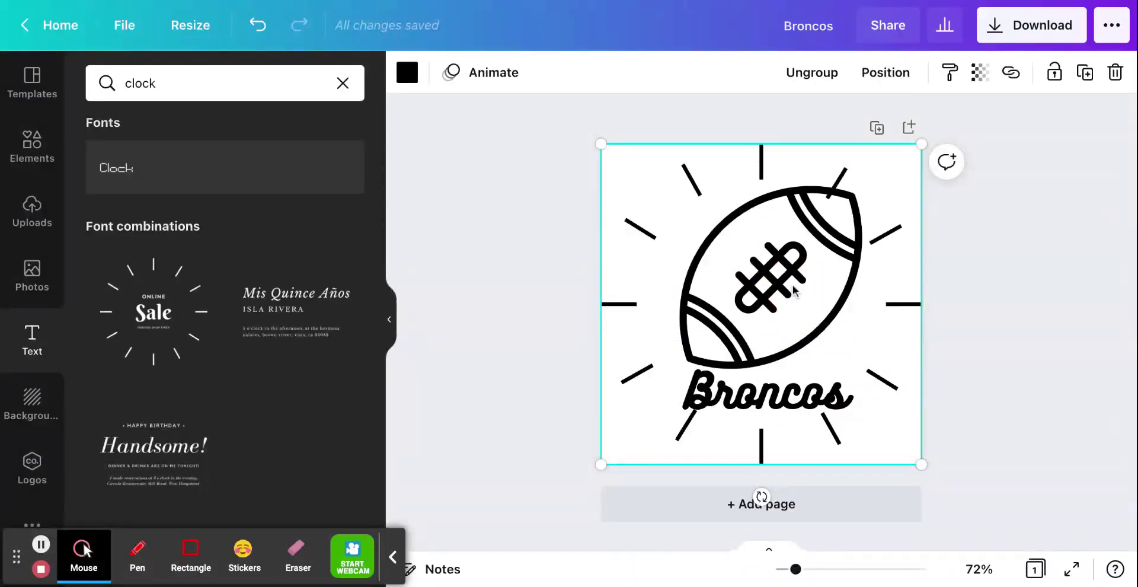
{"action": "left_click", "coordinate": [847, 255]}
{"action": "left_click", "coordinate": [717, 254]}
Send the tick-mark design backward twice so it sits behind the football and text
{"action": "left_click", "coordinate": [886, 72]}
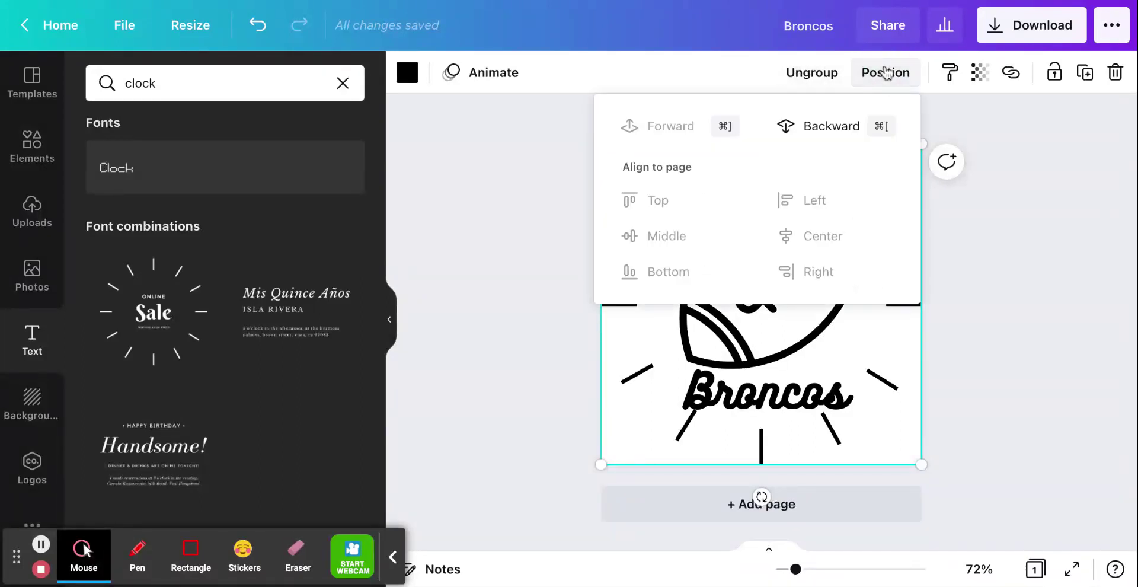
{"action": "left_click", "coordinate": [829, 135]}
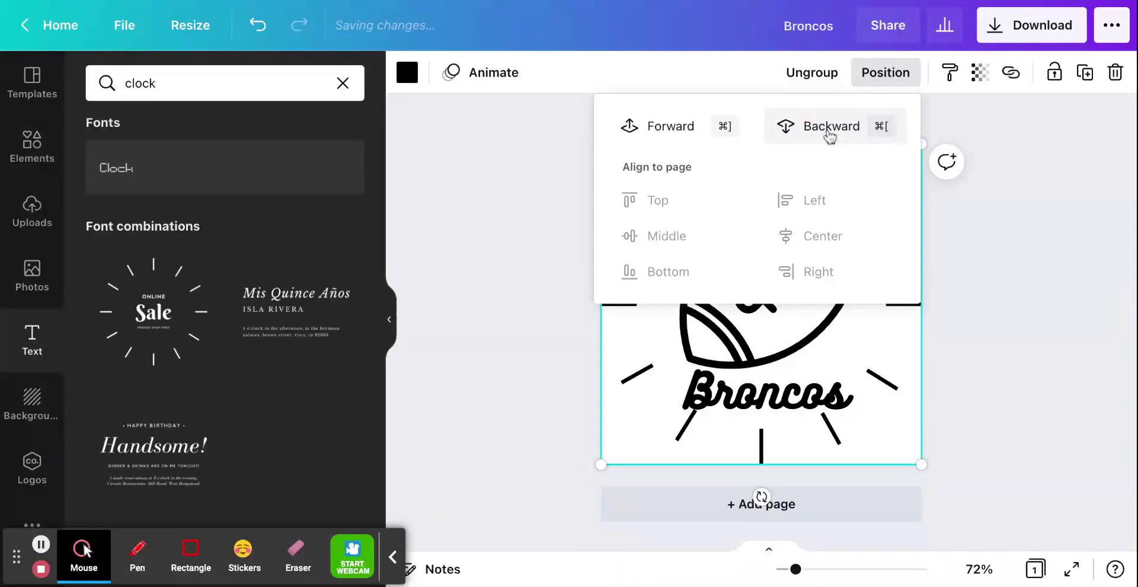
{"action": "left_click", "coordinate": [829, 135]}
{"action": "left_click", "coordinate": [1021, 152]}
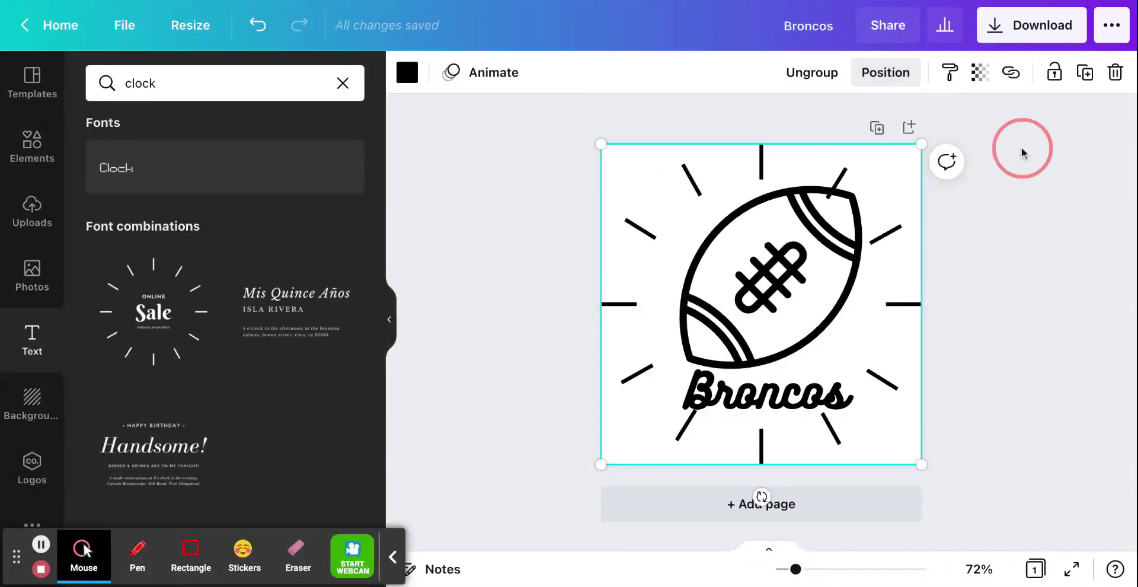
Shrink and raise the football, then resize the Broncos text to 44.2 and centre it below
{"action": "left_click", "coordinate": [845, 251]}
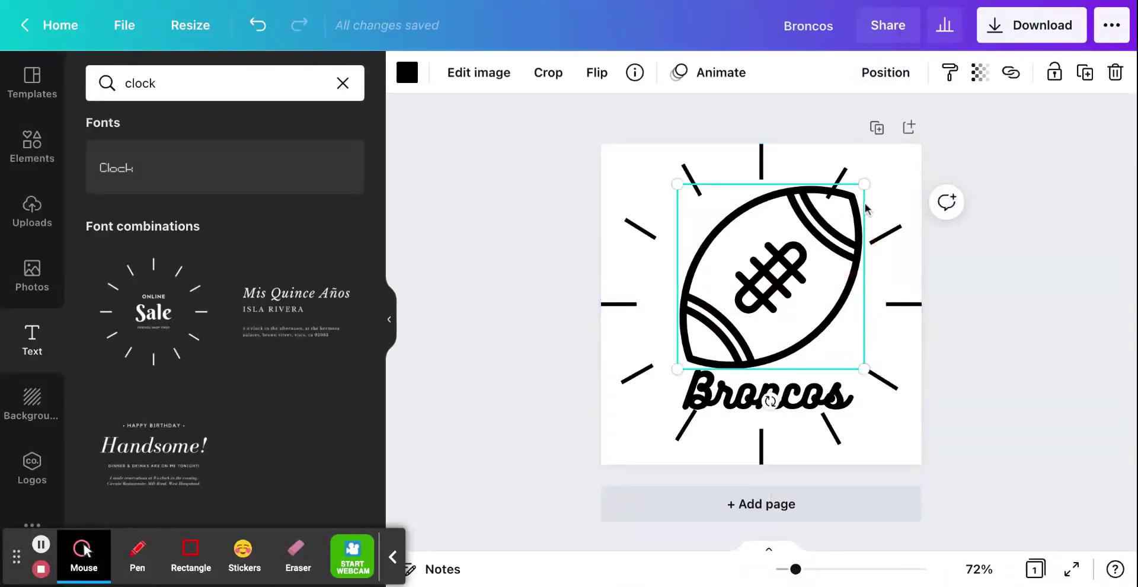
{"action": "left_click_drag", "start_coordinate": [865, 186], "coordinate": [826, 222]}
{"action": "left_click_drag", "start_coordinate": [784, 265], "coordinate": [779, 240]}
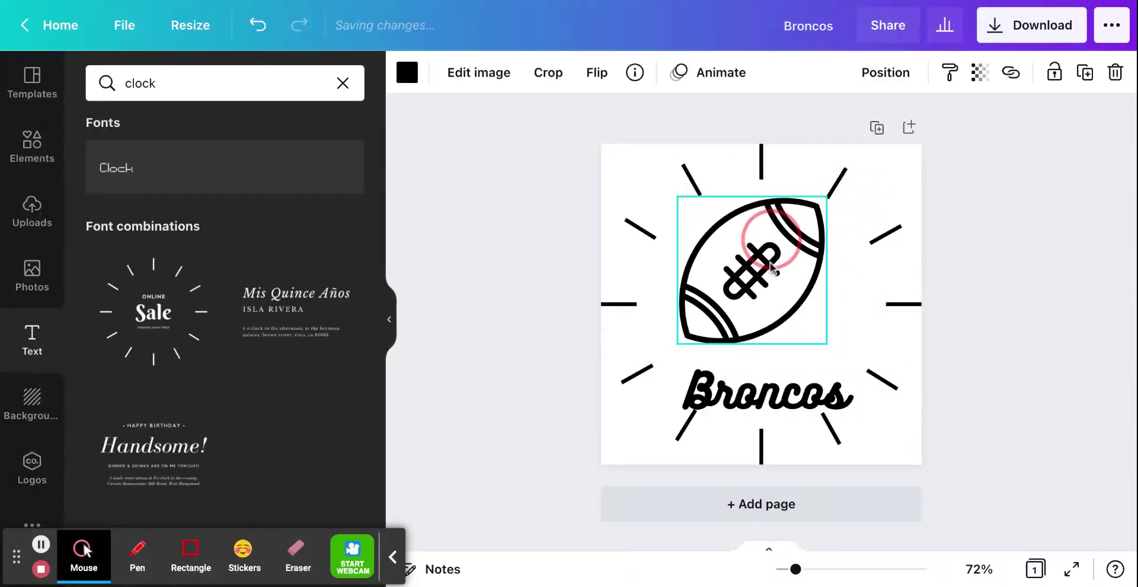
{"action": "left_click_drag", "start_coordinate": [720, 403], "coordinate": [716, 387]}
{"action": "left_click_drag", "start_coordinate": [901, 389], "coordinate": [878, 381]}
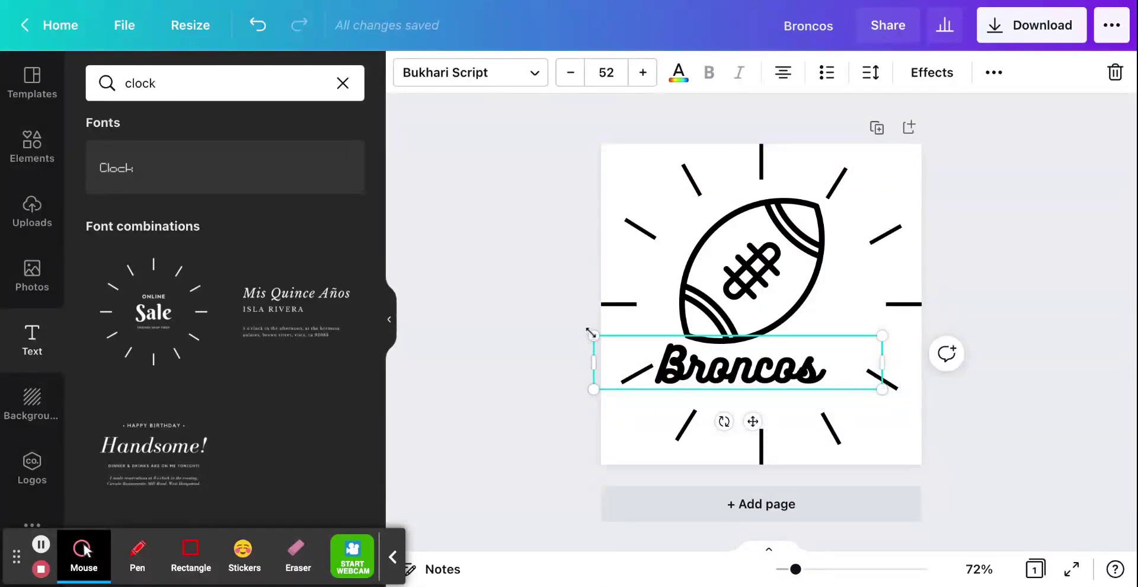
{"action": "left_click_drag", "start_coordinate": [591, 334], "coordinate": [637, 343]}
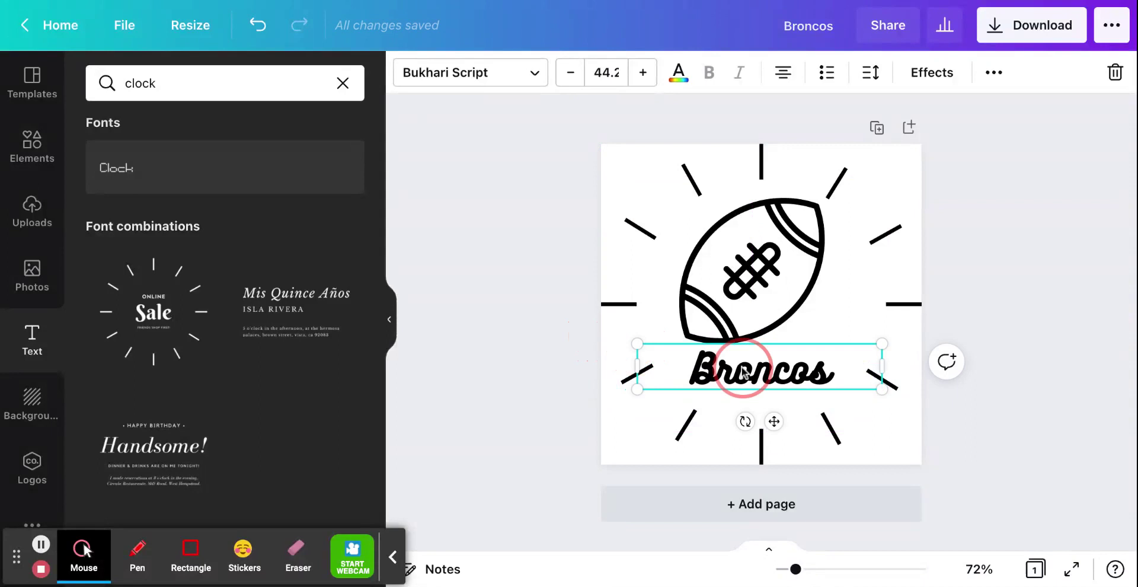
{"action": "left_click_drag", "start_coordinate": [742, 371], "coordinate": [749, 369]}
{"action": "left_click", "coordinate": [1029, 338]}
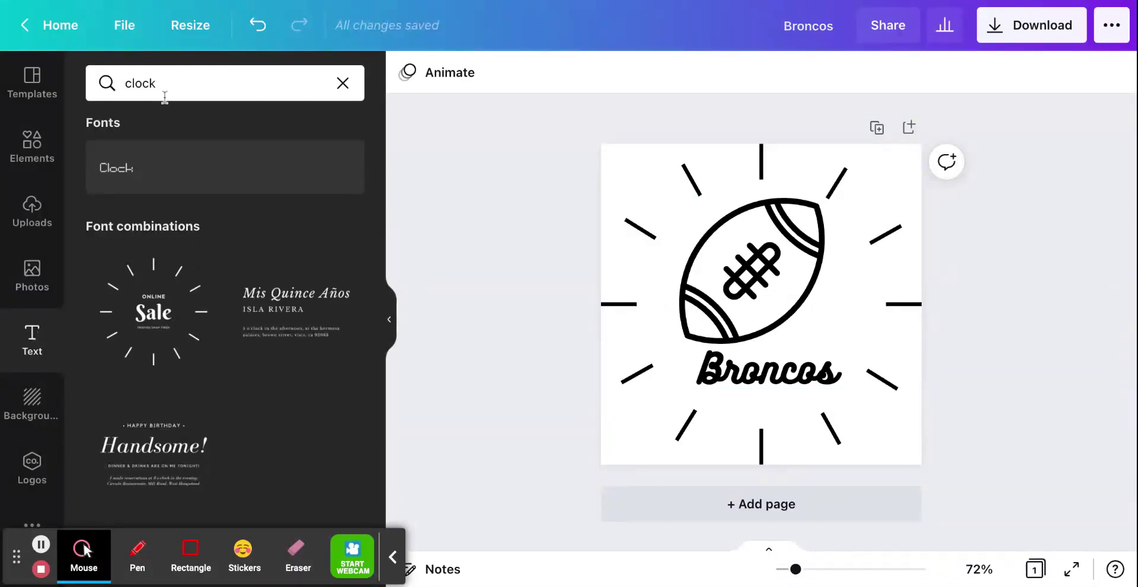
Add a '12' heading and position it at the top centre of the clock face
{"action": "left_click", "coordinate": [342, 83]}
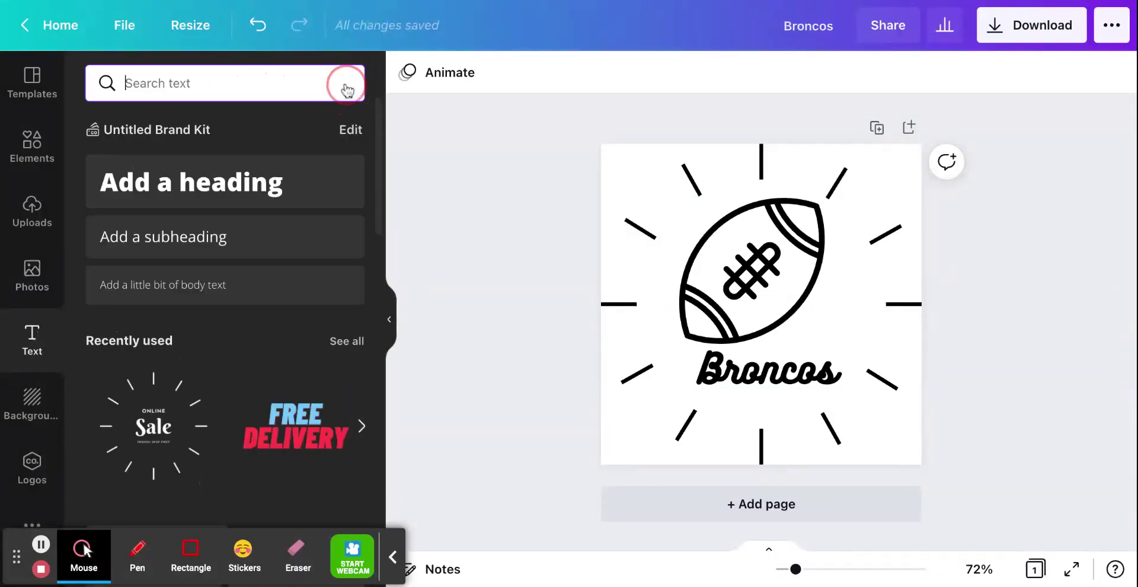
{"action": "left_click", "coordinate": [152, 201]}
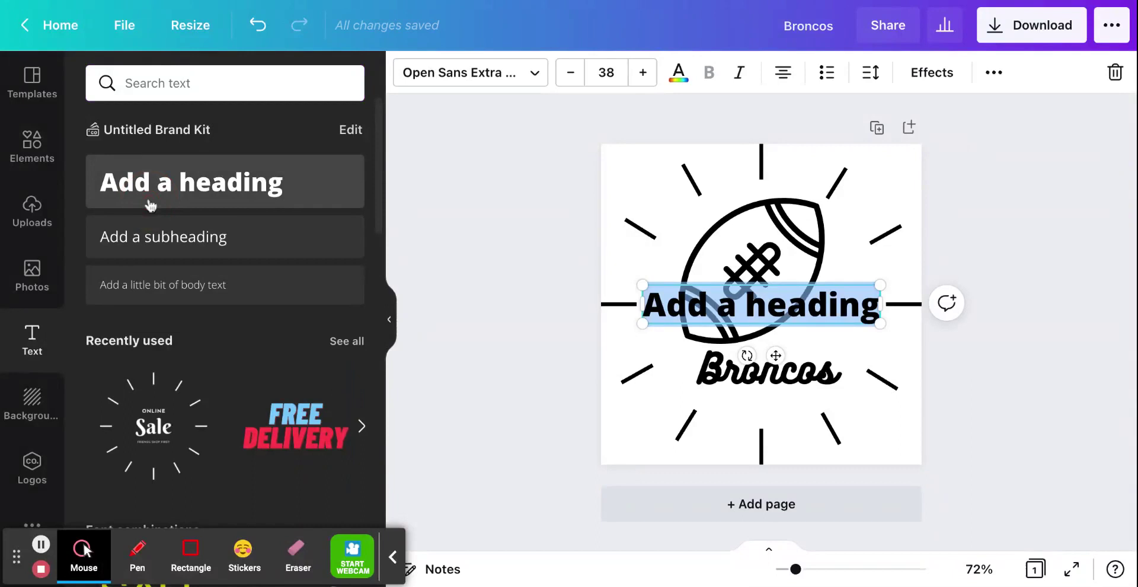
{"action": "type", "text": "12"}
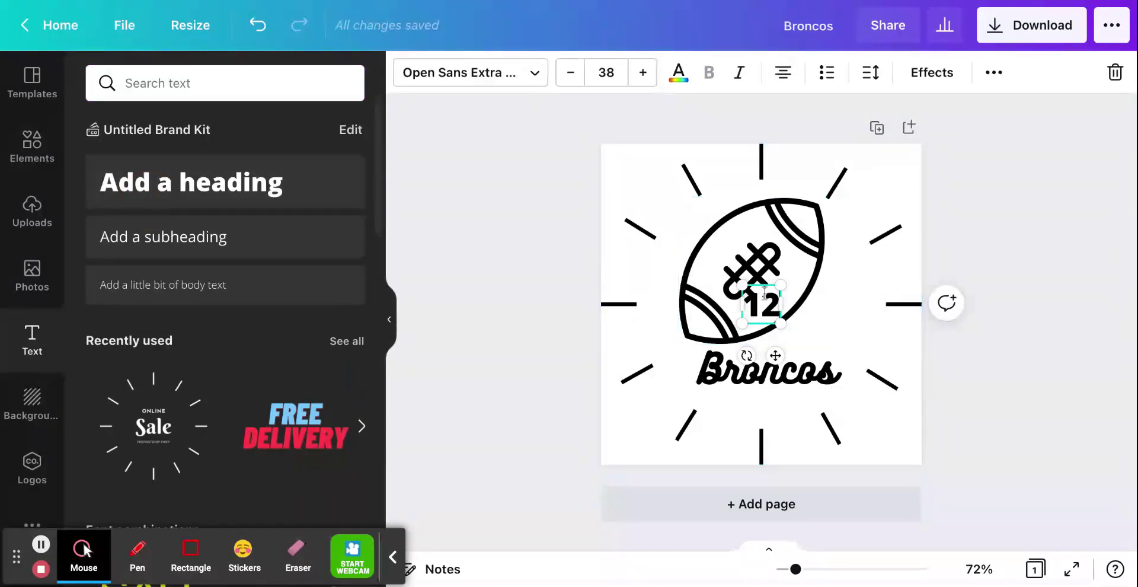
{"action": "left_click", "coordinate": [764, 292]}
{"action": "left_click_drag", "start_coordinate": [771, 305], "coordinate": [774, 166]}
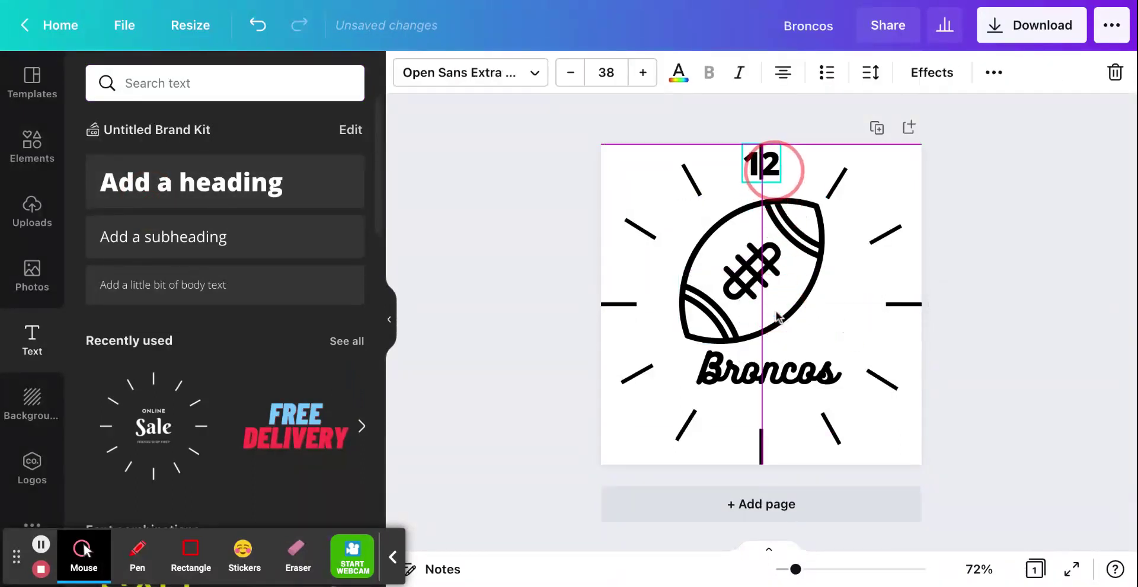
{"action": "left_click", "coordinate": [819, 201]}
{"action": "left_click", "coordinate": [763, 183]}
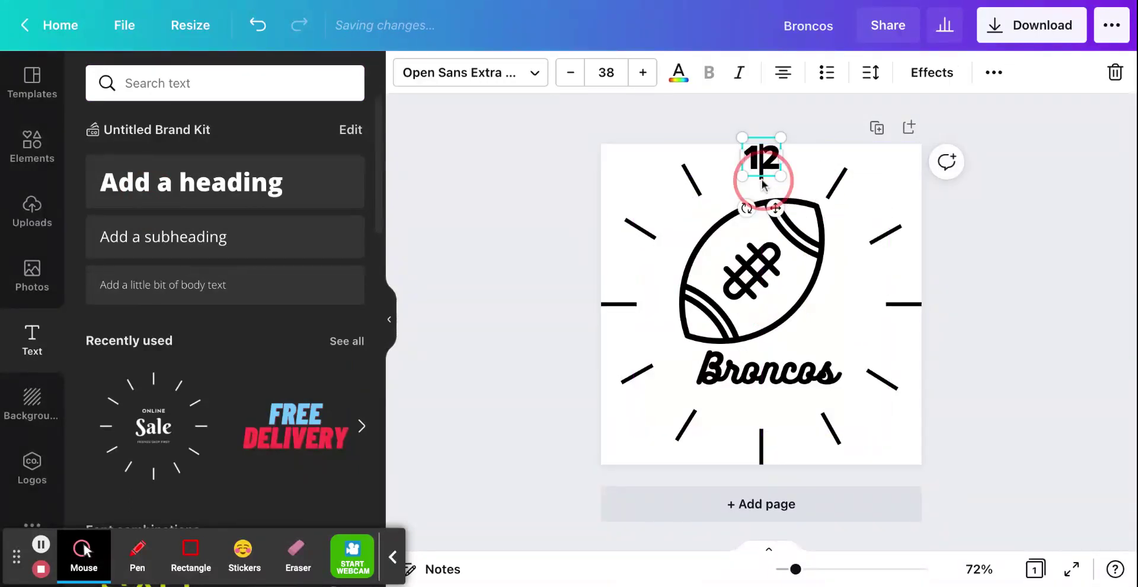